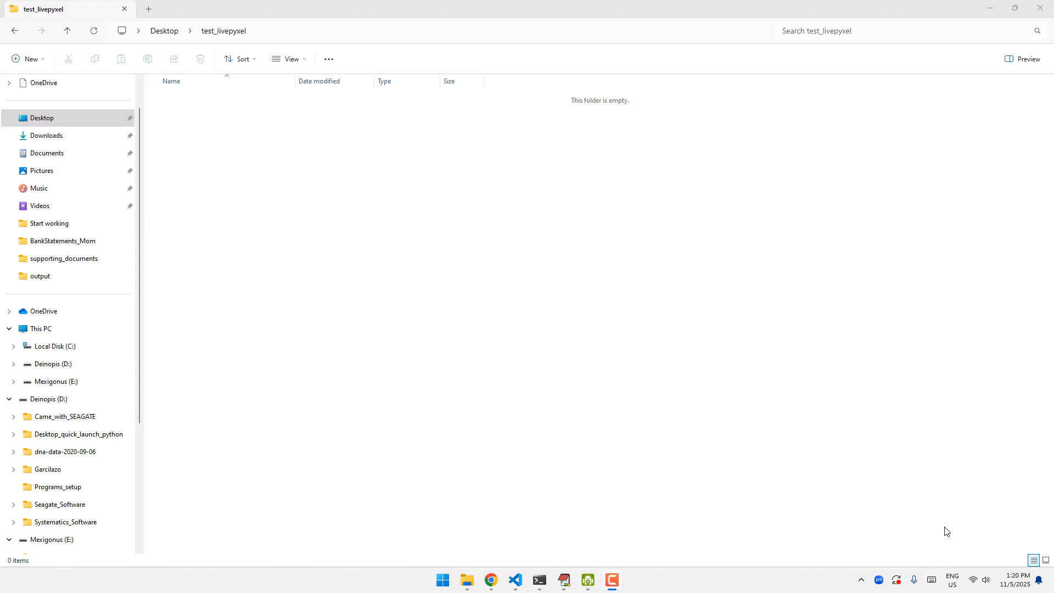
Step: Open a Command Prompt and select Python 3.12.10 for the shell with pyenv
left_click(624, 328)
key("super")
type("cmd")
key("Return")
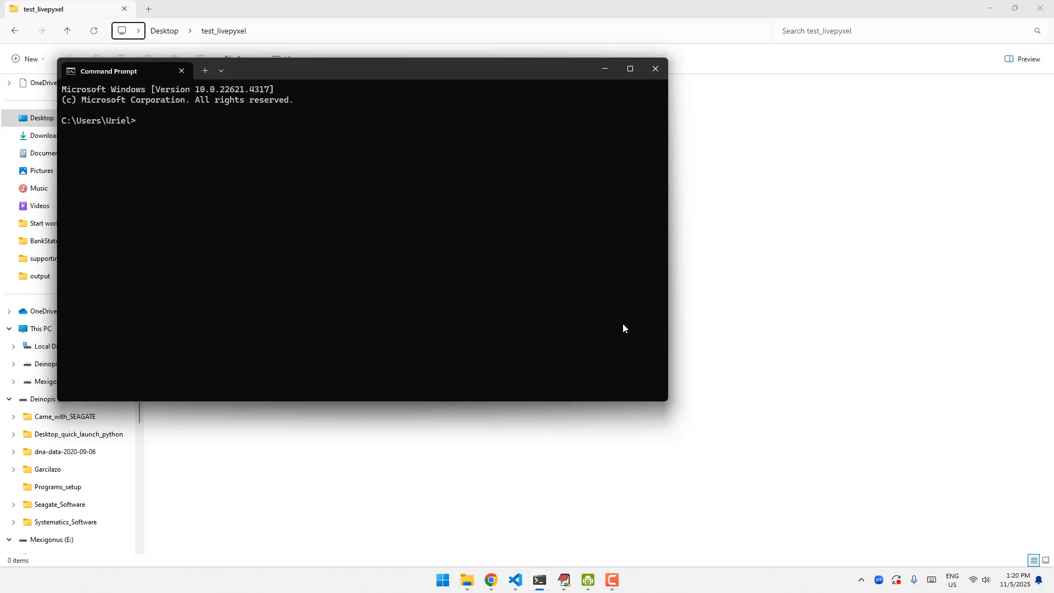
type("pyenv")
type("shell 3.12.10")
key("Return")
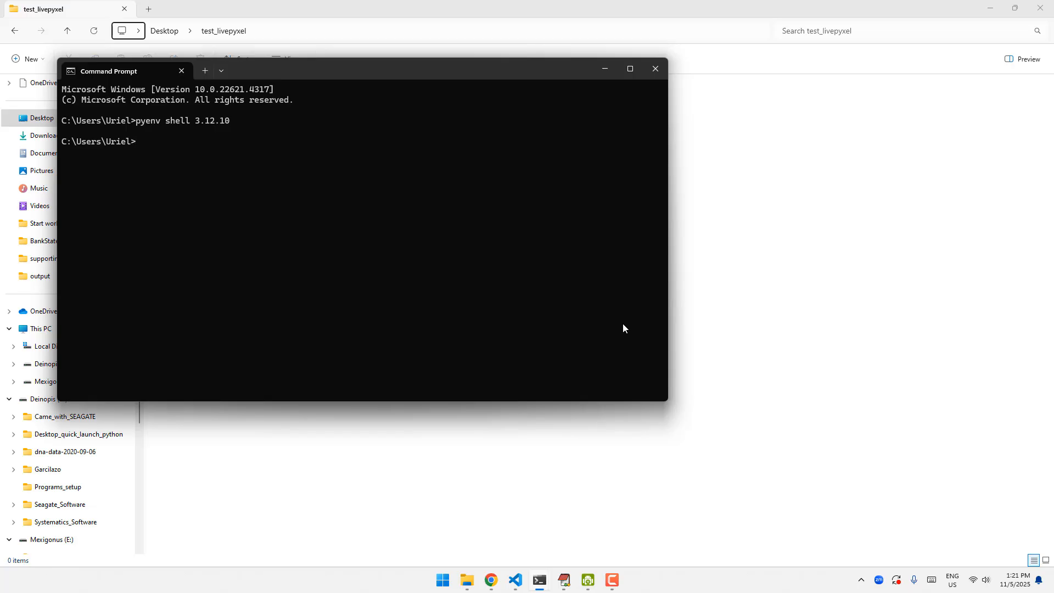
Step: Snap the terminal beside the folder window, then create a virtual environment named .venv through pyenv exec python and activate it
key("super+Right")
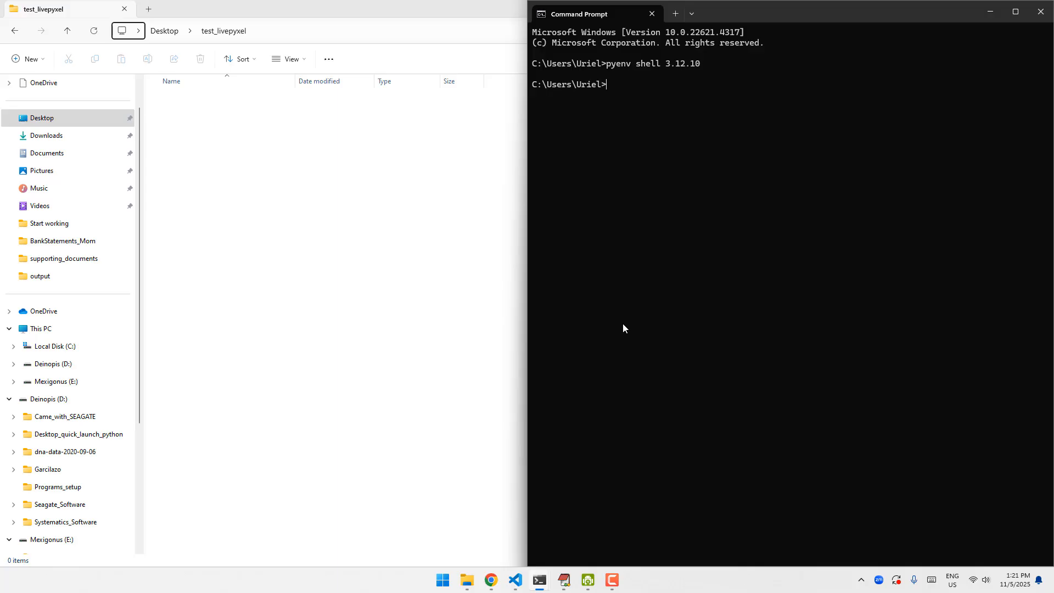
type("pyenv exec python -m venv .venv")
key("Return")
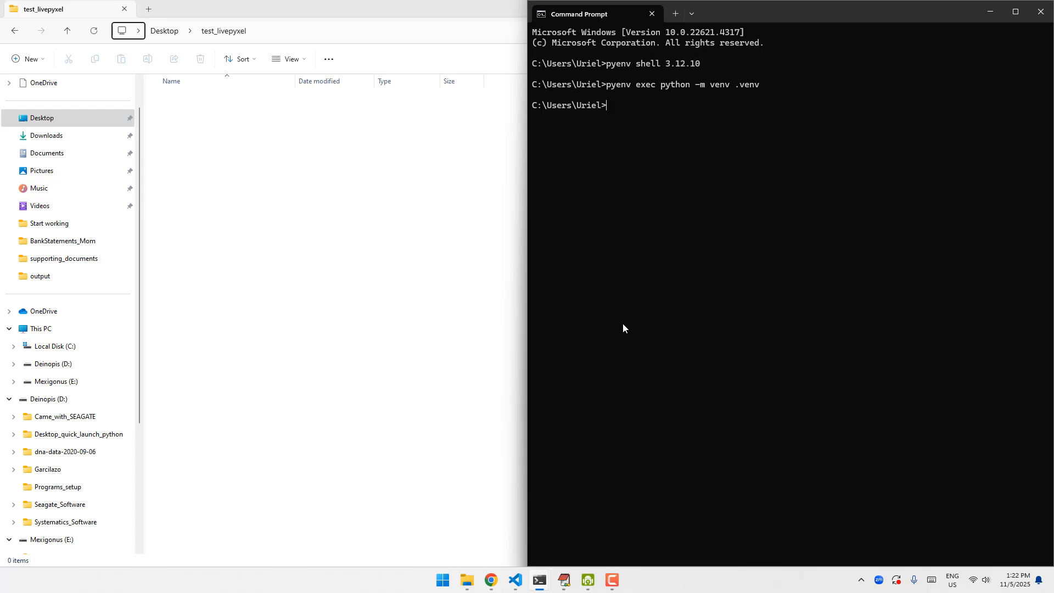
type(".venv\\S")
key("Tab")
type("\\a")
key("Tab")
key("Return")
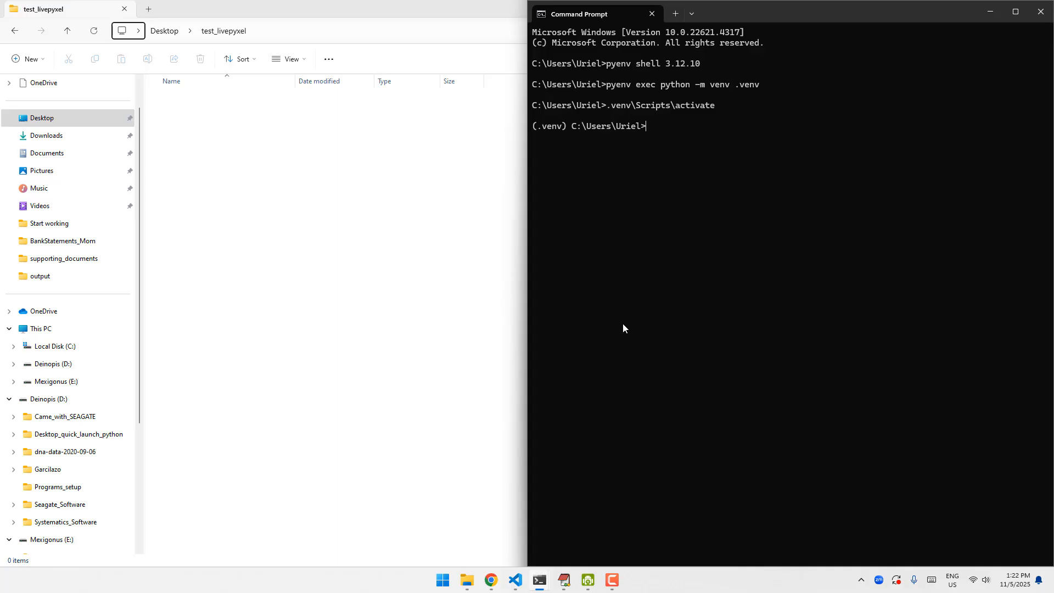
Step: Install the livepyxel package with pip in the active environment and close the antivirus capture window
type("pip install livepyxel")
key("Return")
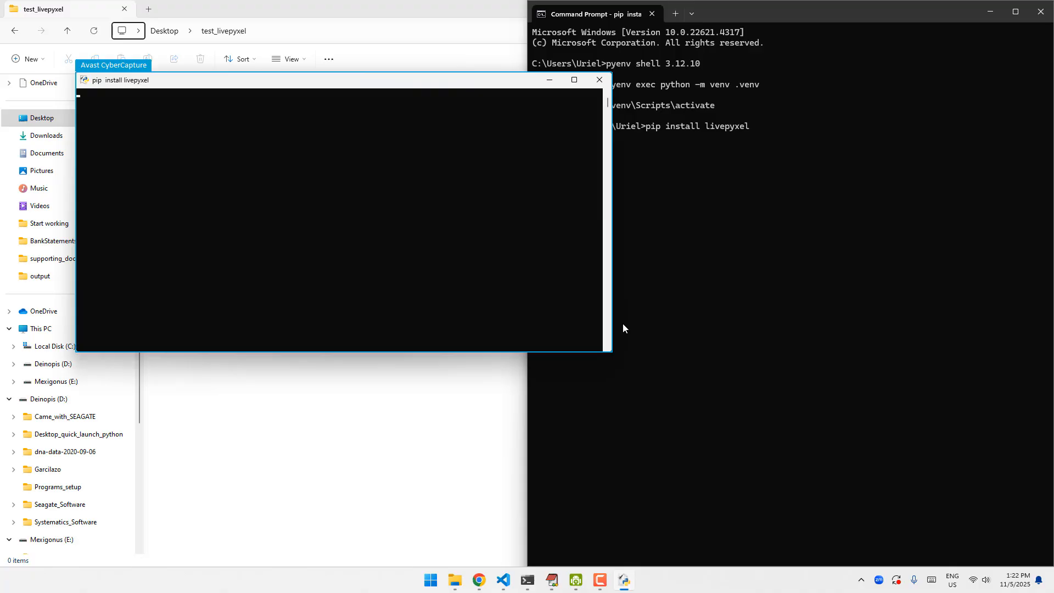
left_click(600, 80)
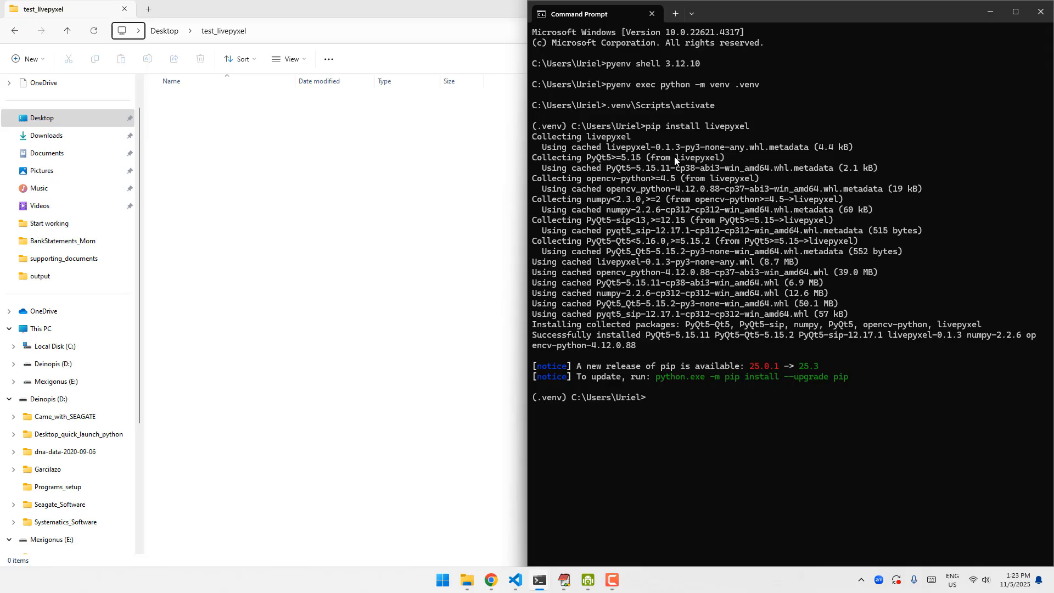
Step: Launch livepyxel from the terminal, restore its window from full screen and resize it
type("livepyxel")
key("Return")
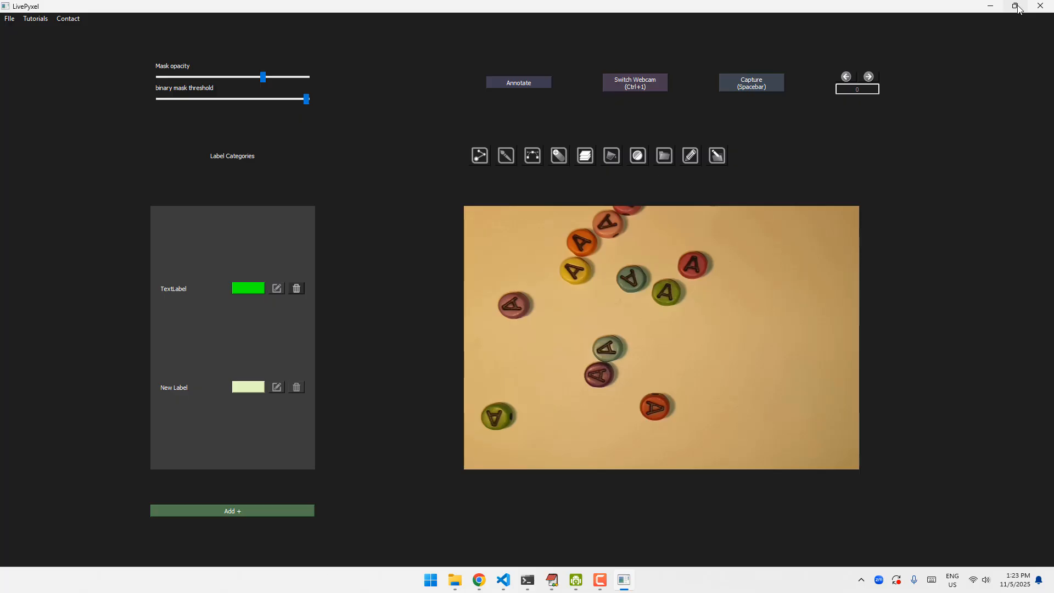
left_click(1018, 6)
left_click_drag(807, 86, 757, 30)
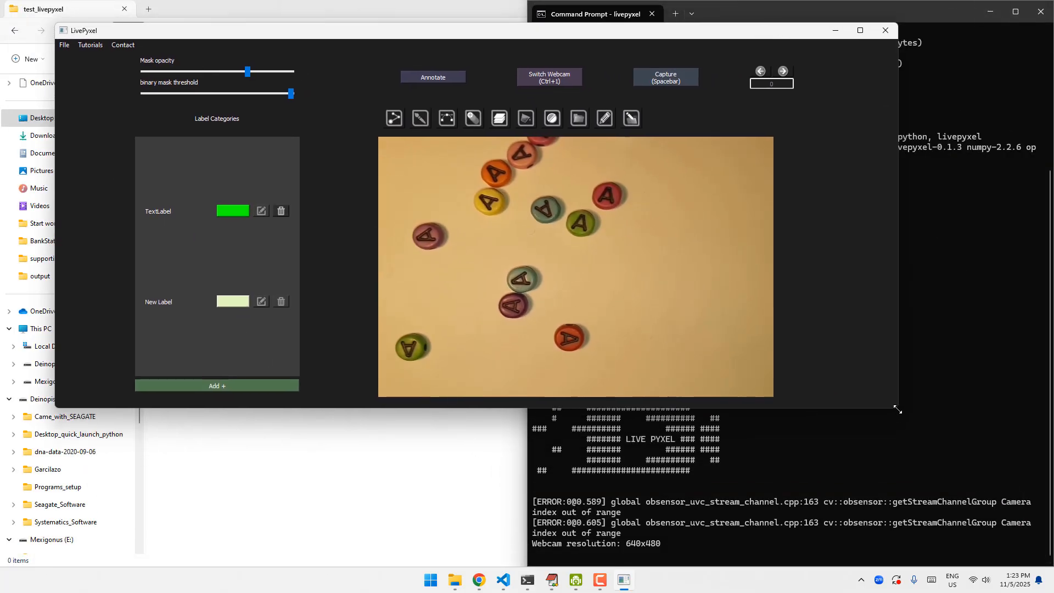
left_click_drag(898, 409, 796, 445)
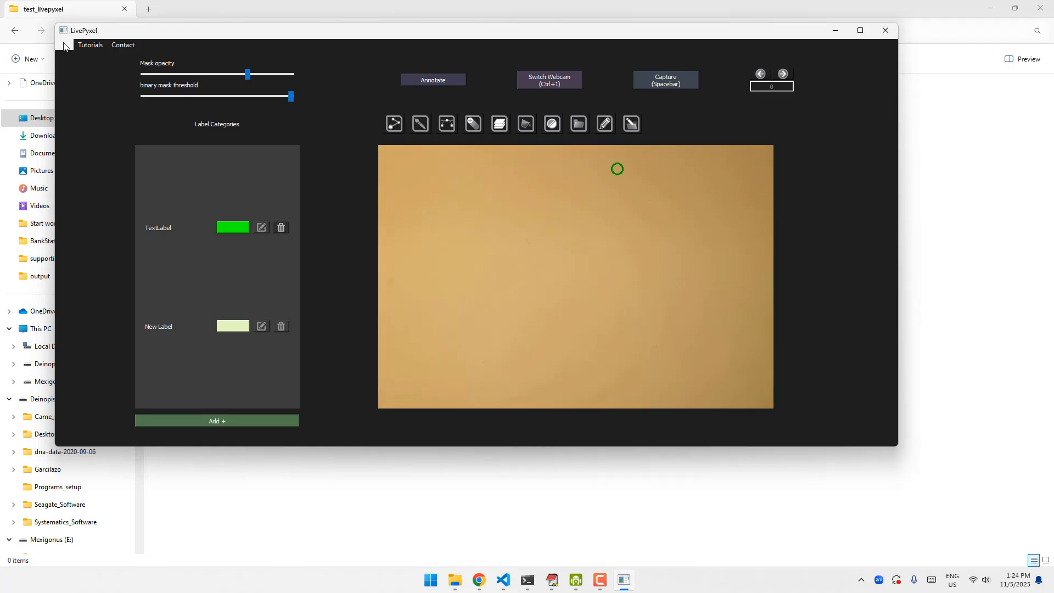
Step: Create a new LivePyxel project in the test_livepyxel folder on the Desktop and dismiss the notices
left_click(64, 46)
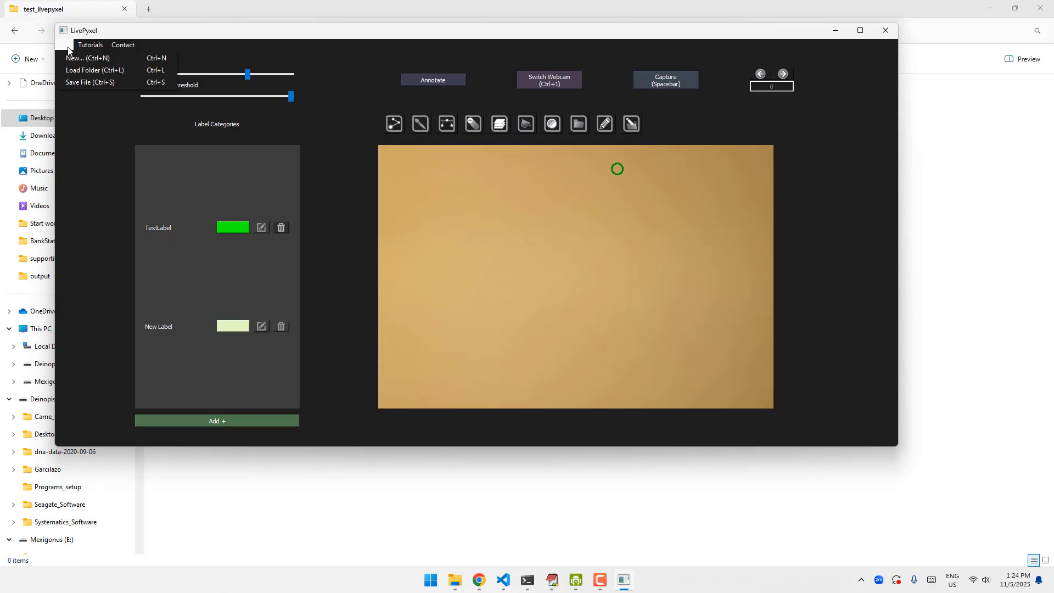
left_click(72, 59)
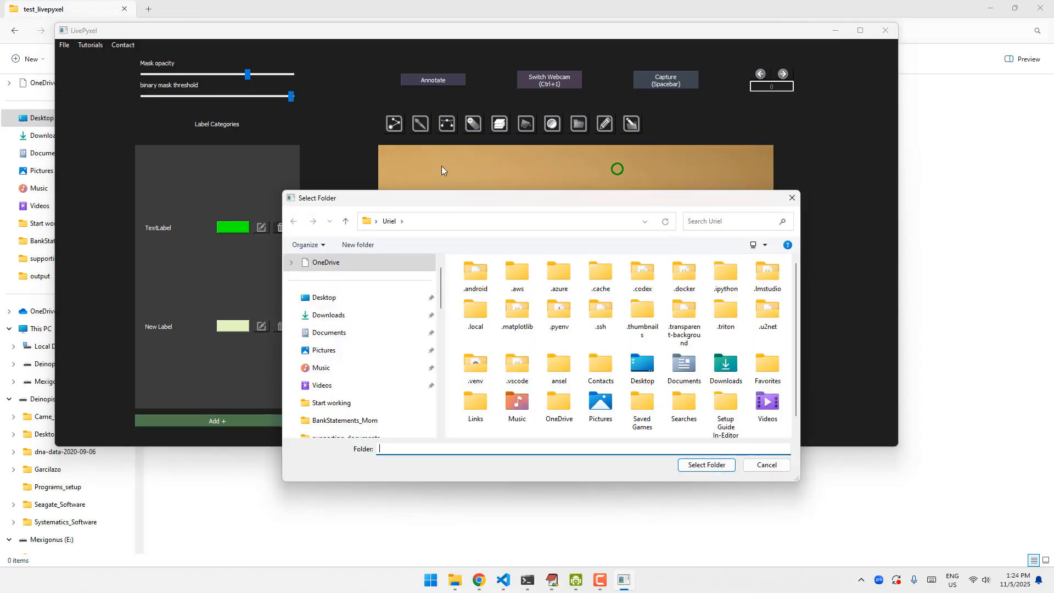
key("alt+d")
type("C:\\Users\\Uriel\\Desktop\\test_livepyxel")
key("Return")
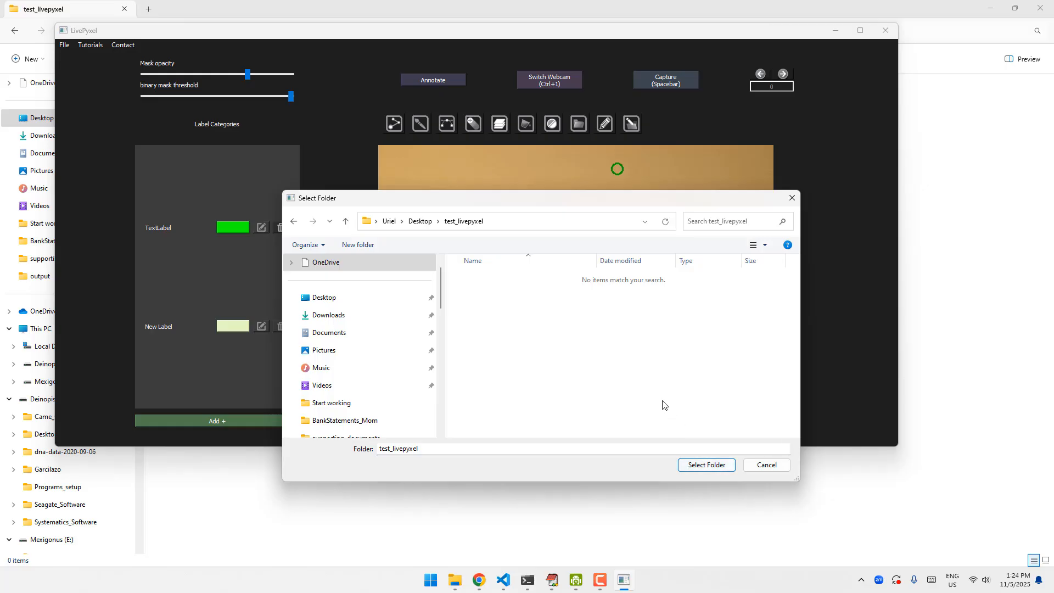
left_click(697, 467)
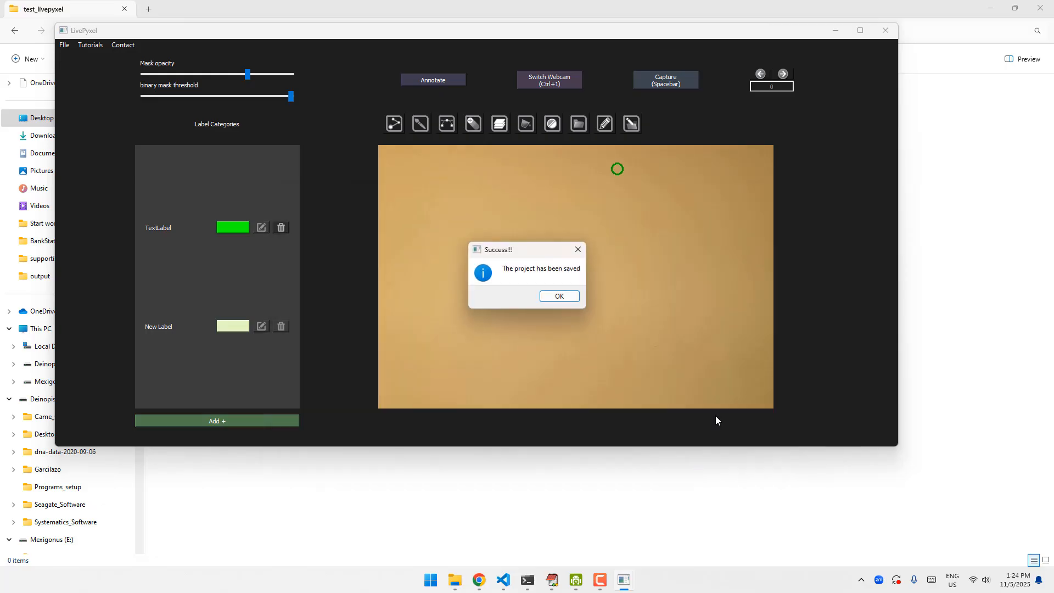
left_click(566, 297)
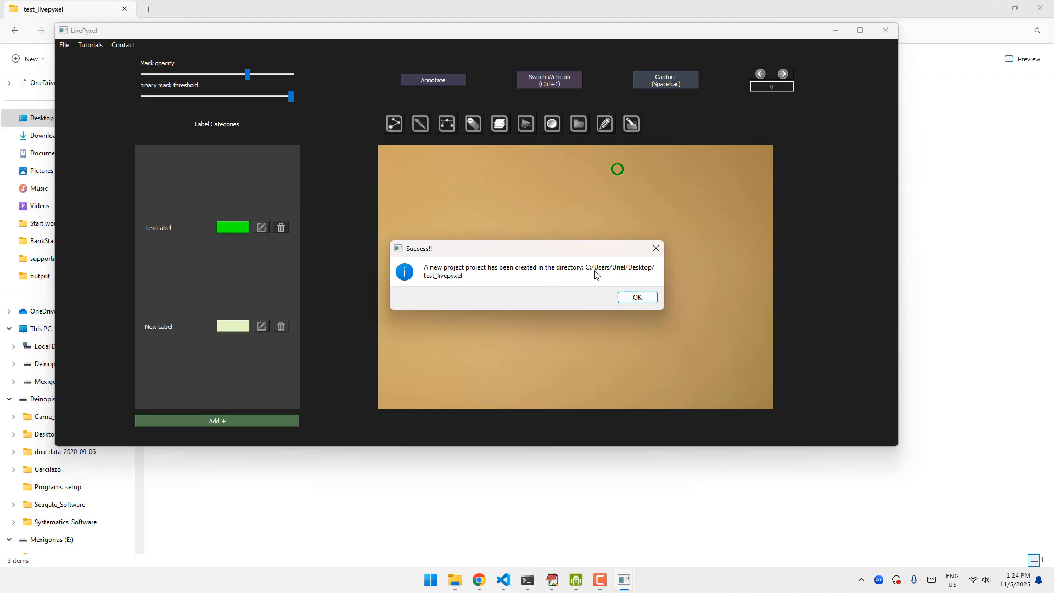
left_click(632, 299)
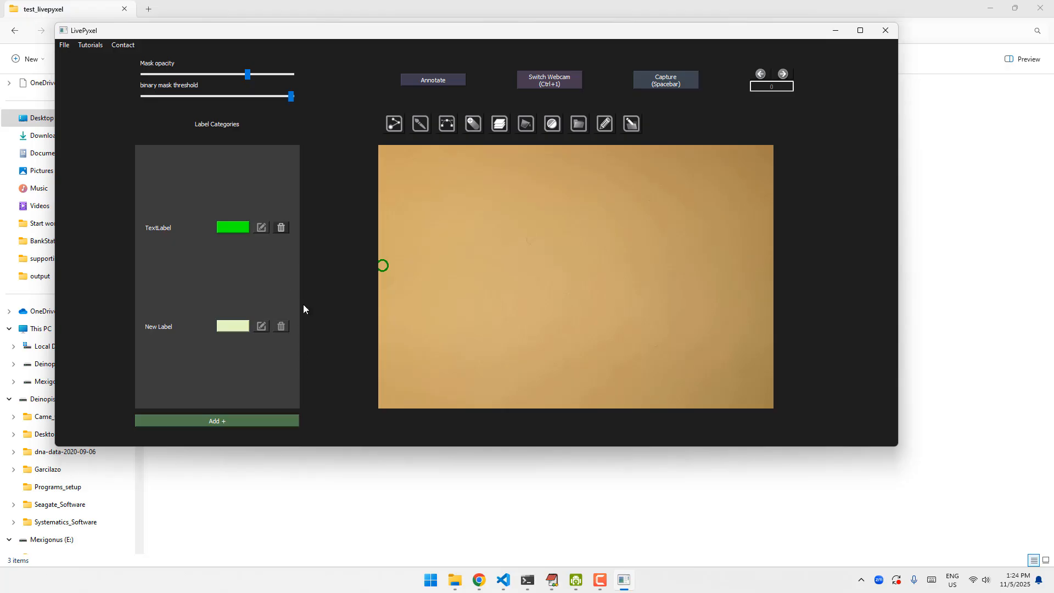
left_click(885, 34)
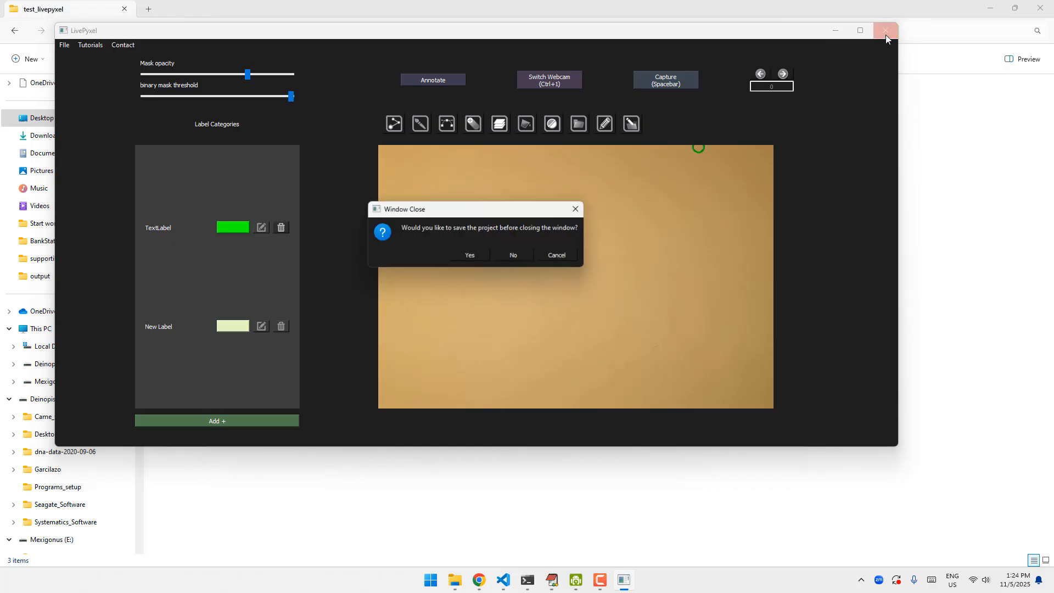
left_click(561, 257)
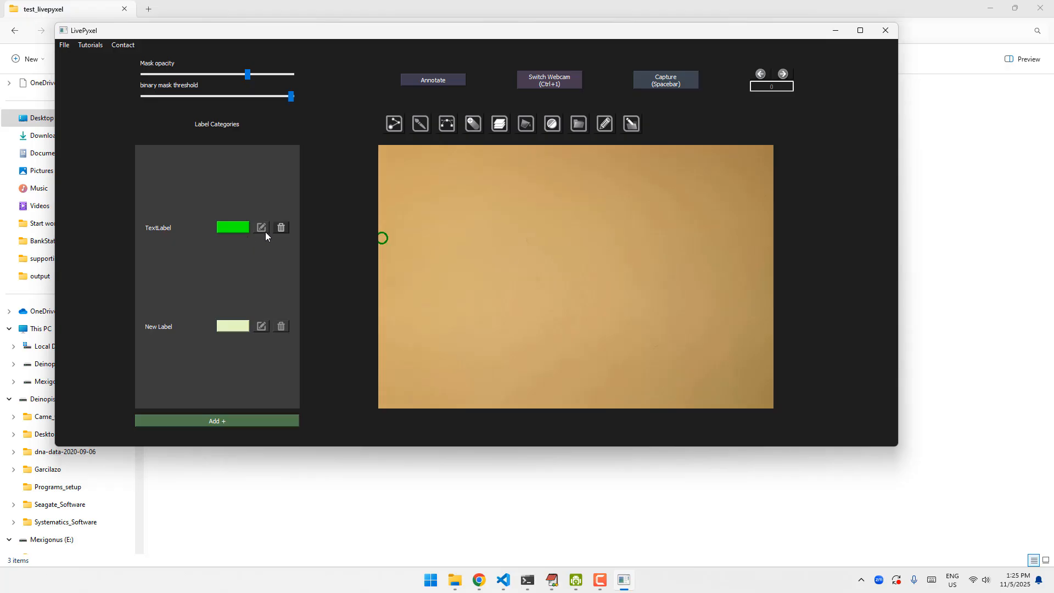
scroll(518, 257, "up", 5)
scroll(445, 261, "down", 2)
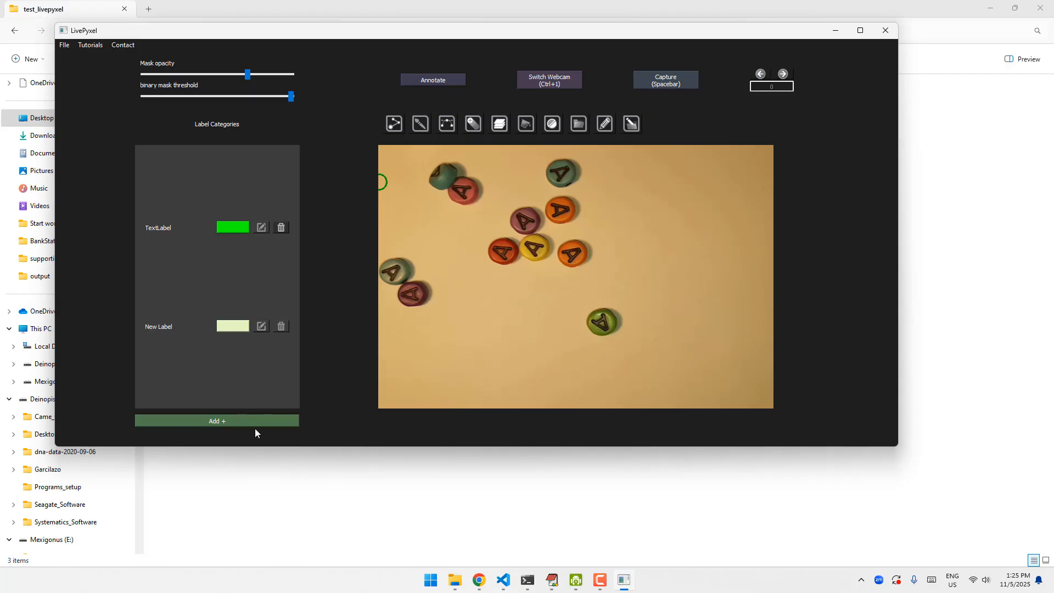
Step: Rename the green TextLabel category as A
left_click(263, 230)
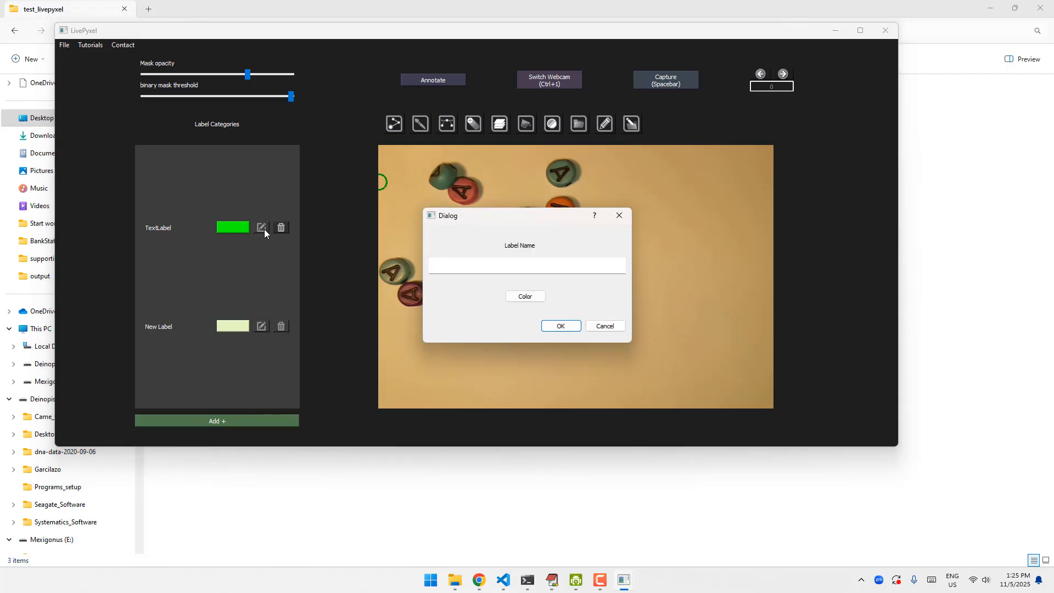
left_click(553, 272)
type("A")
left_click(550, 324)
Step: Rename the New Label category below A as E
left_click(259, 328)
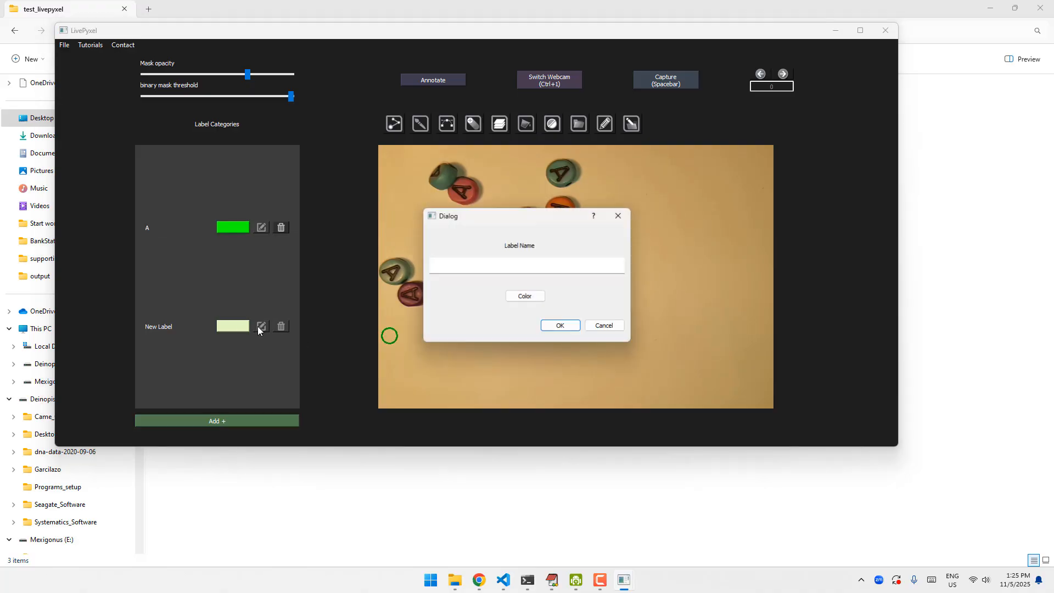
left_click(511, 268)
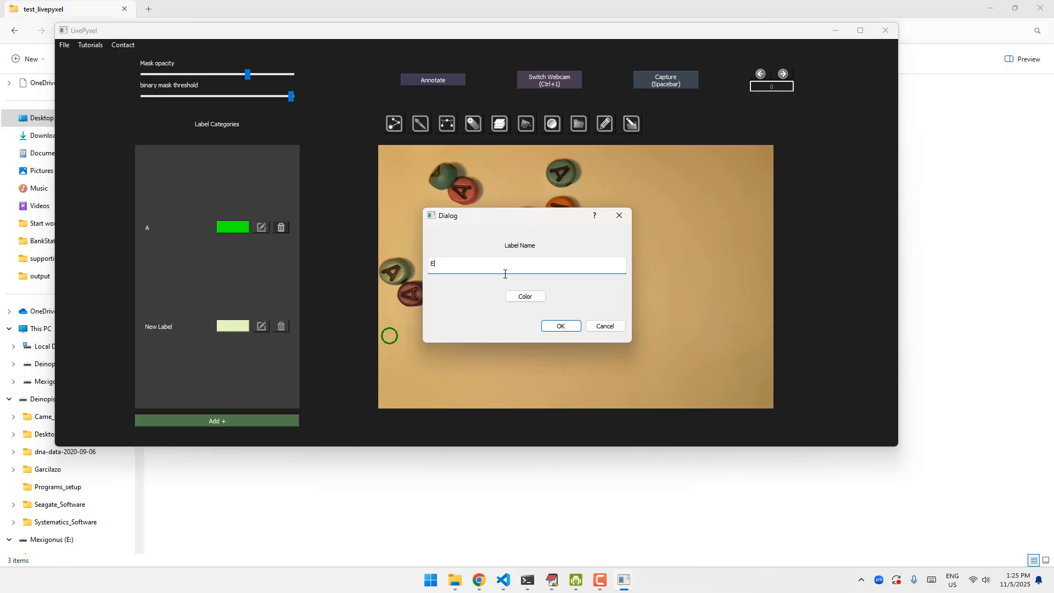
type("E")
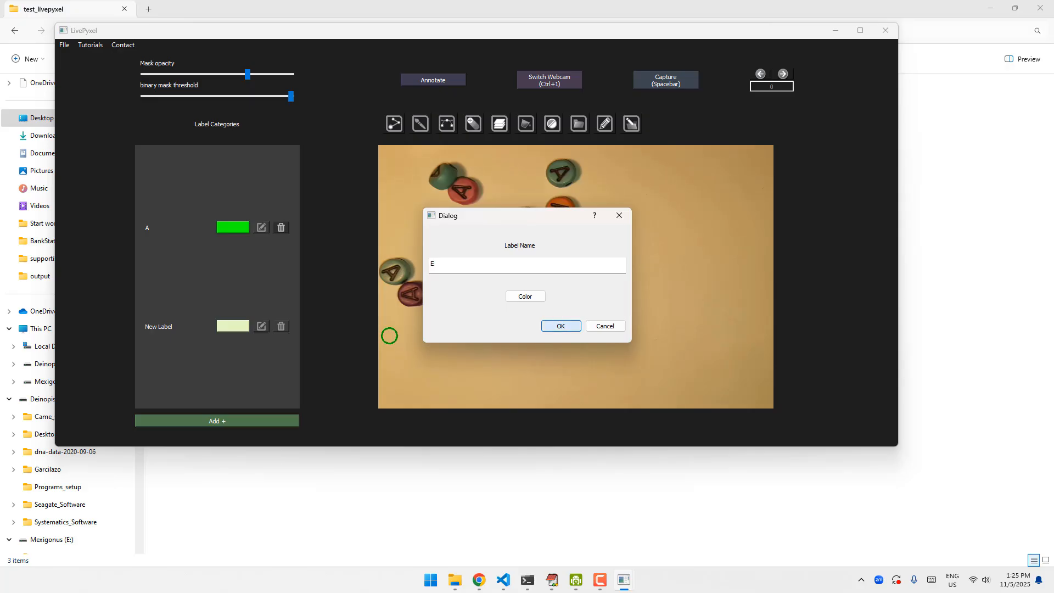
left_click(568, 328)
Step: Add a third label category and name it Y
left_click(205, 420)
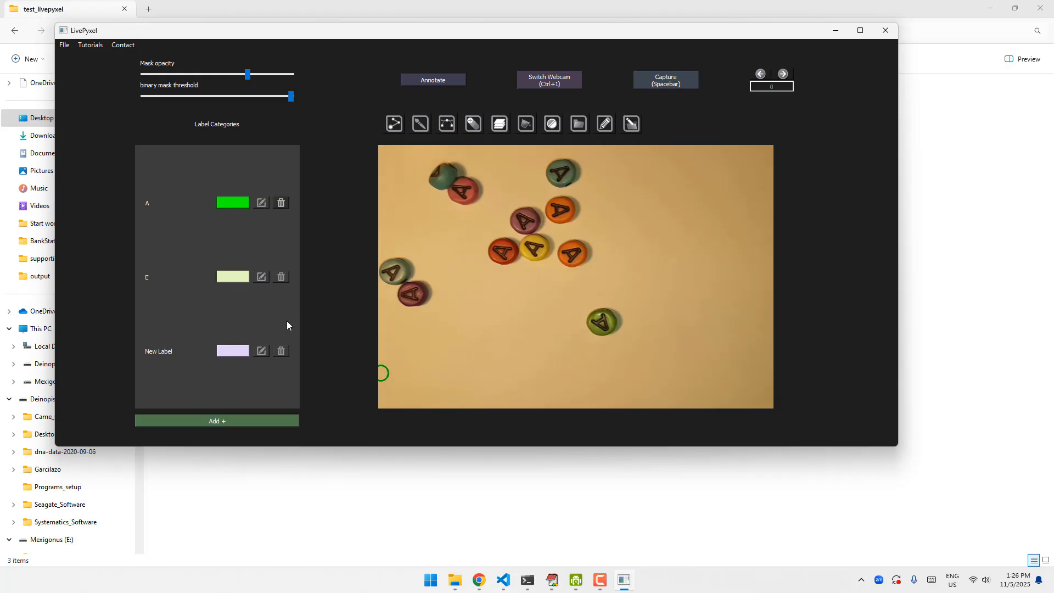
left_click(261, 351)
left_click(463, 265)
type("Y")
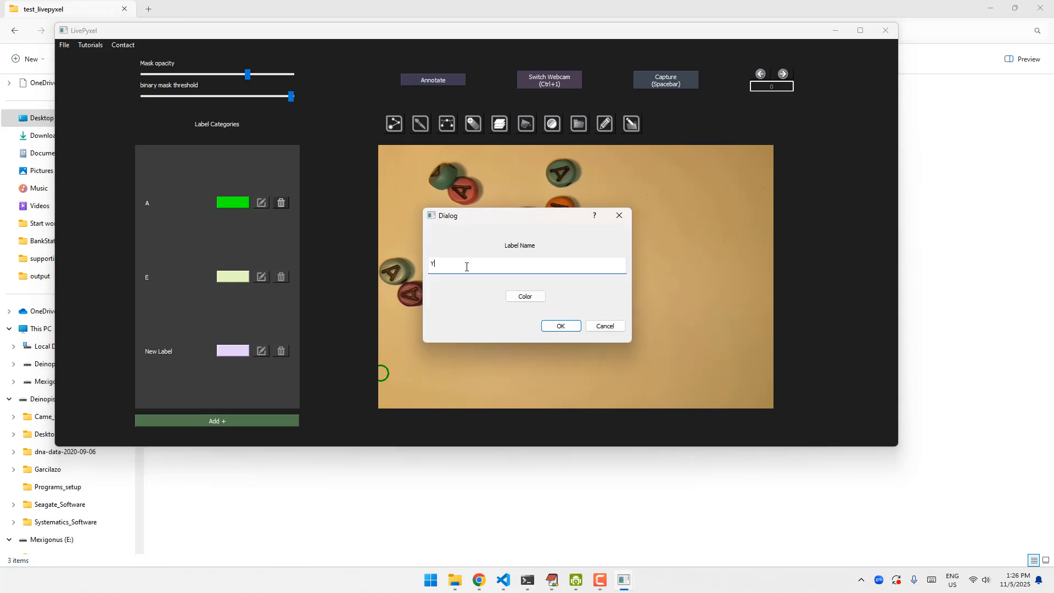
left_click(558, 329)
Step: Add a fourth label category named U and save the project
left_click(268, 421)
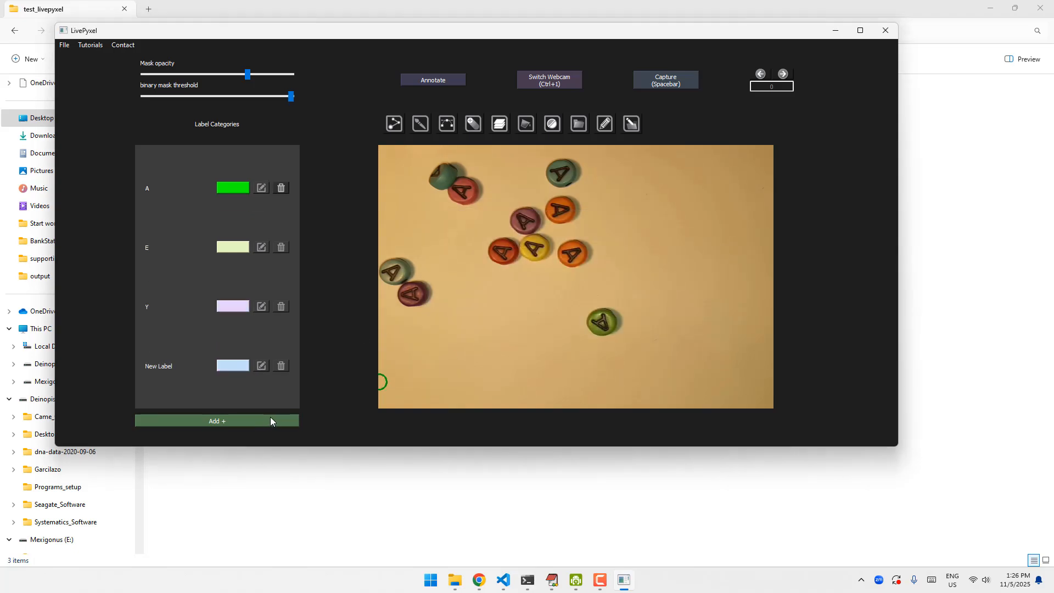
left_click(262, 367)
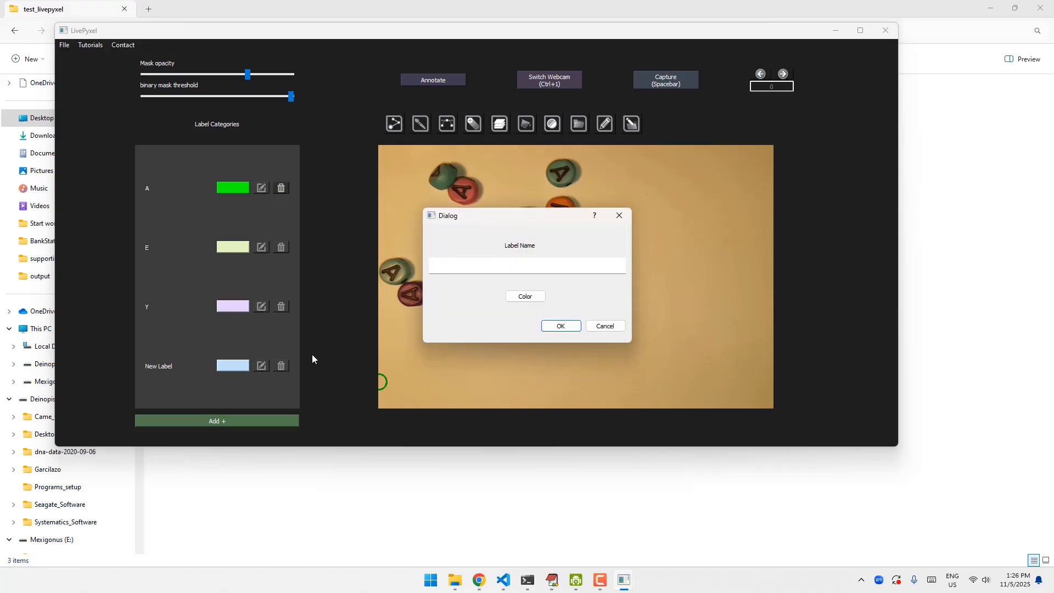
left_click(476, 265)
type("&")
type("U")
left_click(554, 327)
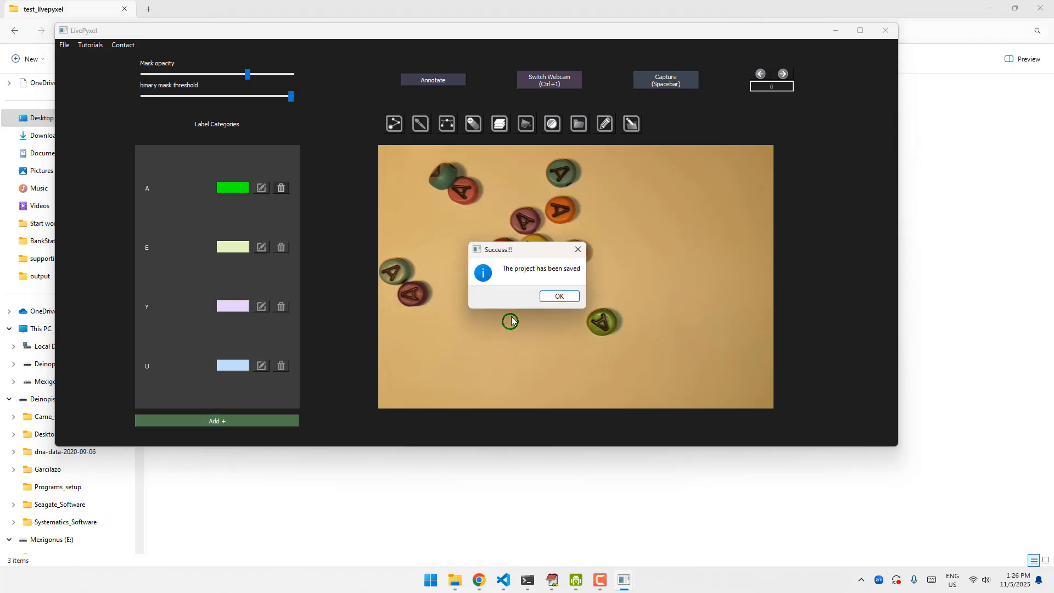
left_click(559, 296)
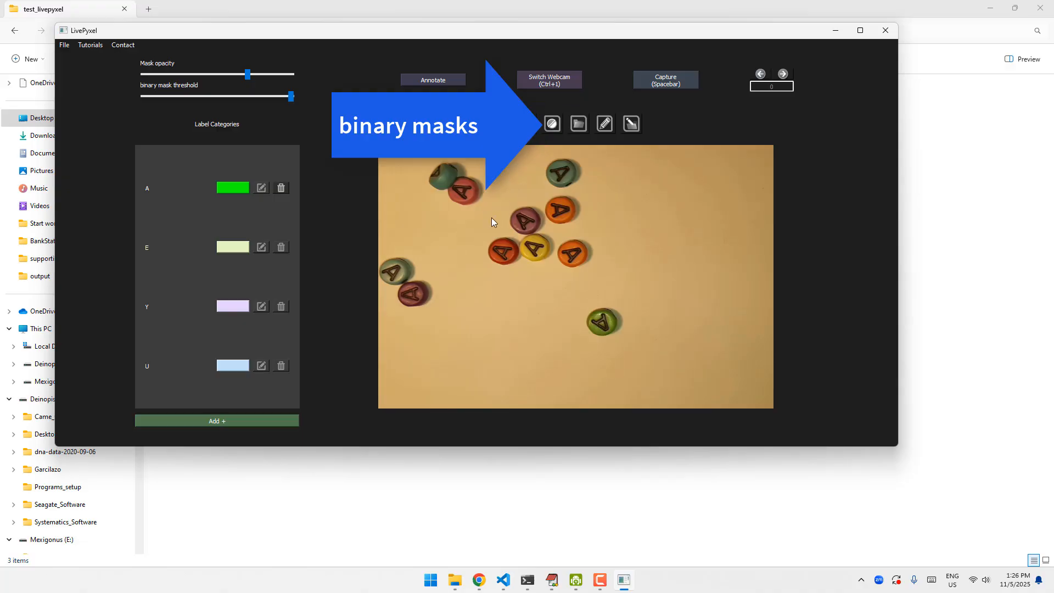
Step: Show the camera image as a binary mask, with mask opacity at about 80 % and the binary mask threshold at about 70 %
key("ctrl+b")
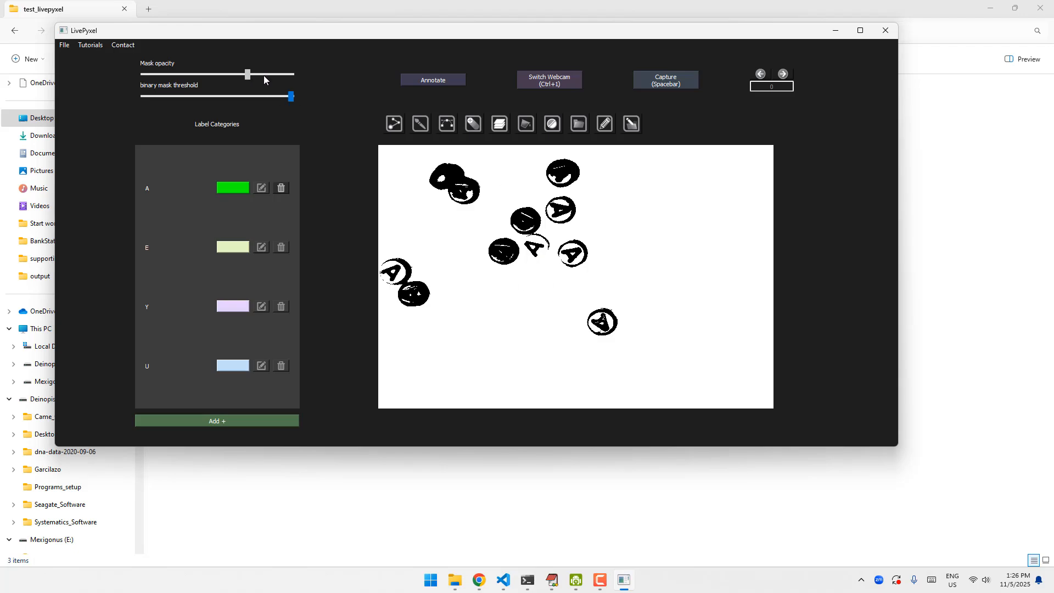
left_click_drag(220, 74, 241, 74)
mouse_move(293, 97)
left_mouse_down()
mouse_move(261, 96)
mouse_move(278, 97)
left_mouse_up()
left_click_drag(224, 74, 259, 86)
left_click_drag(228, 104, 250, 100)
left_click(438, 246)
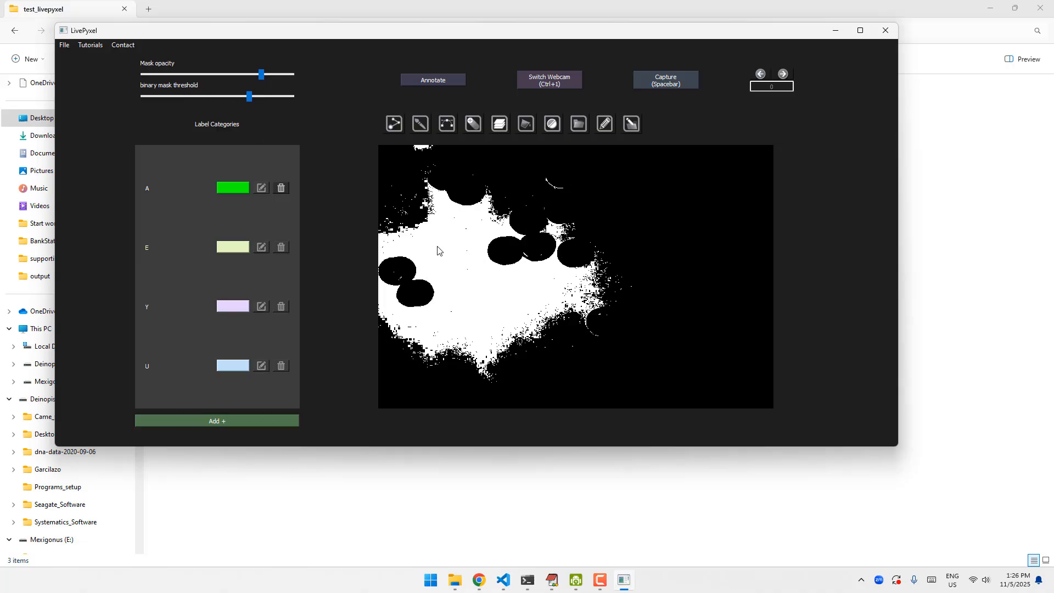
Step: Invert the binary mask and tune its threshold to slightly above the middle of the range, isolating the candies in white
left_click_drag(249, 97, 266, 98)
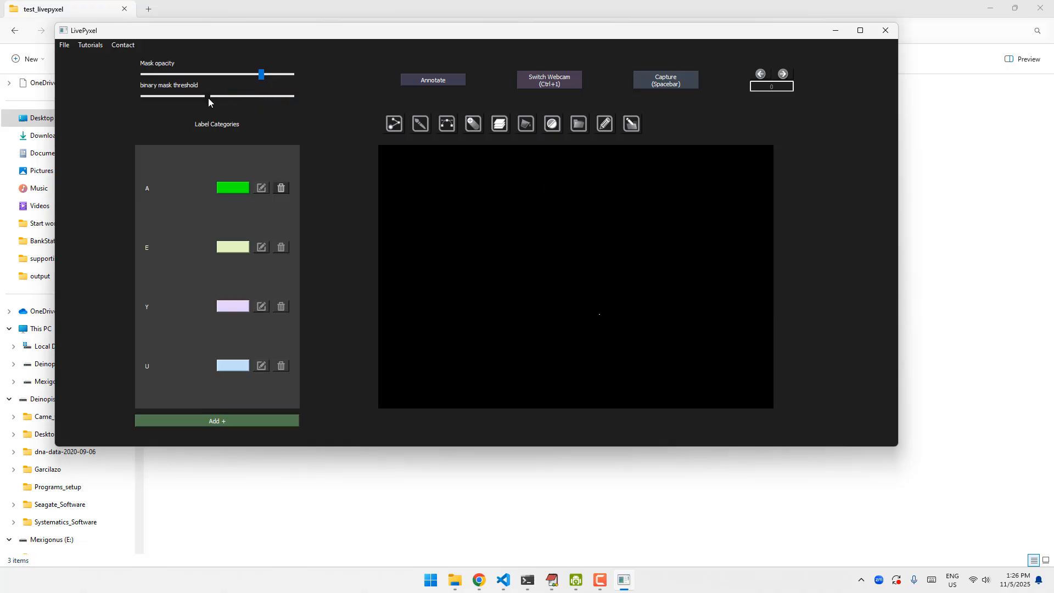
left_click_drag(208, 96, 214, 98)
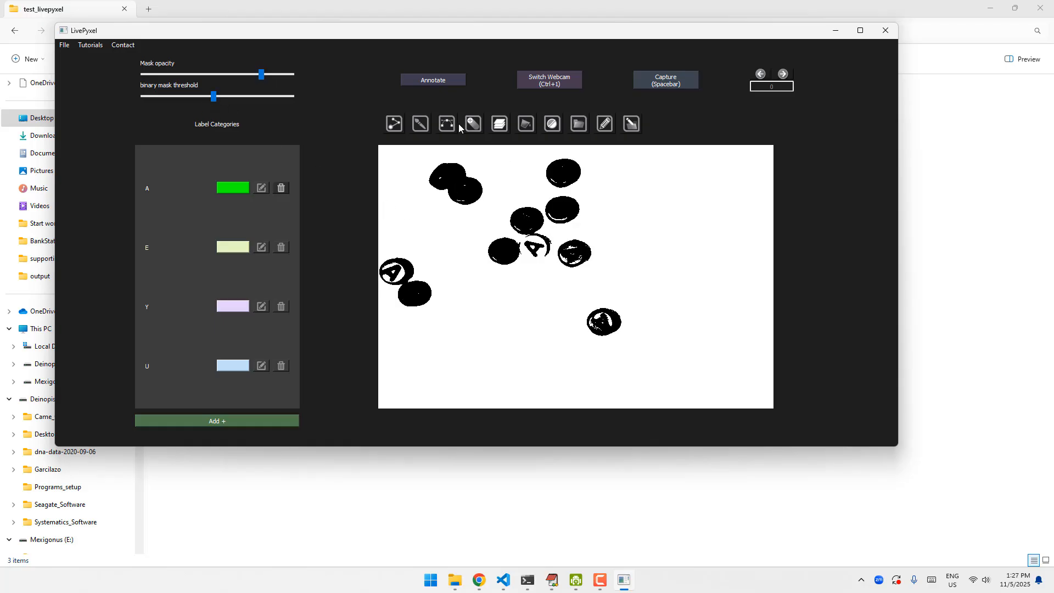
left_click(472, 126)
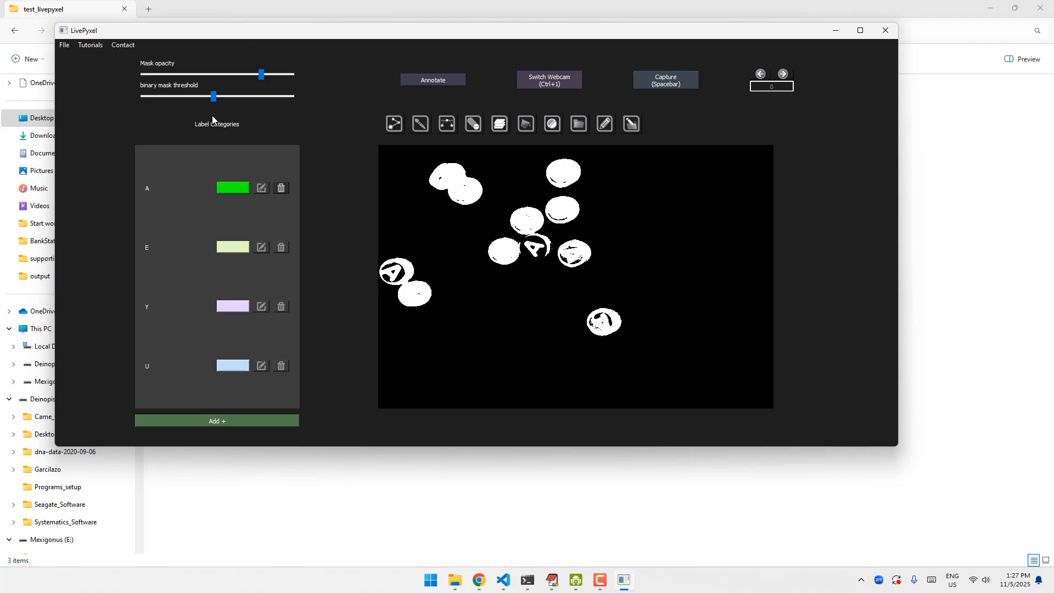
left_click_drag(214, 98, 218, 99)
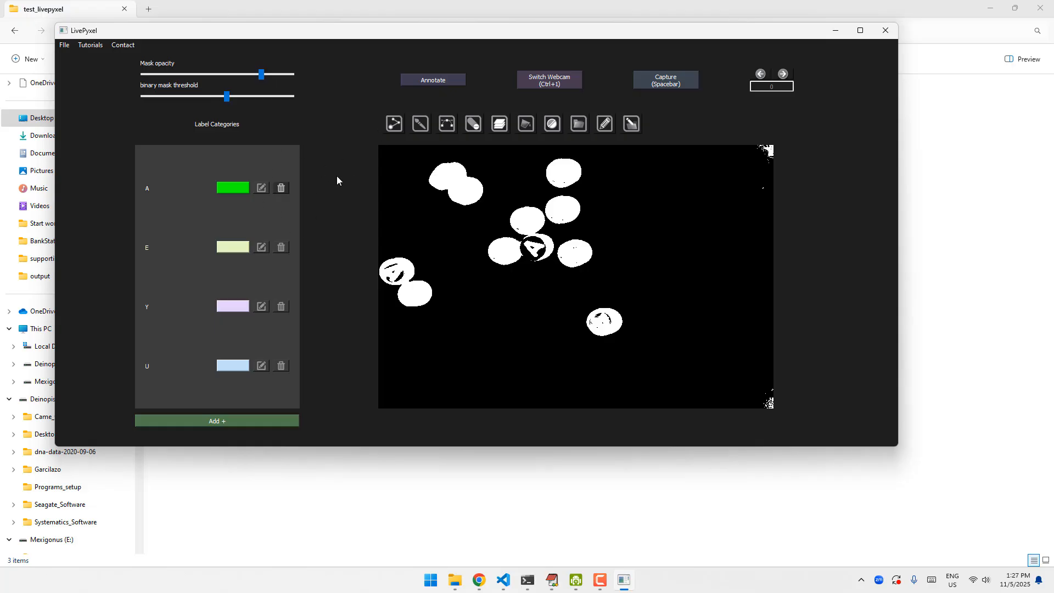
Step: Set the binary mask threshold to about 57 %, overlay the mask in the label A color, and set mask opacity to about 52 %
left_click(230, 97)
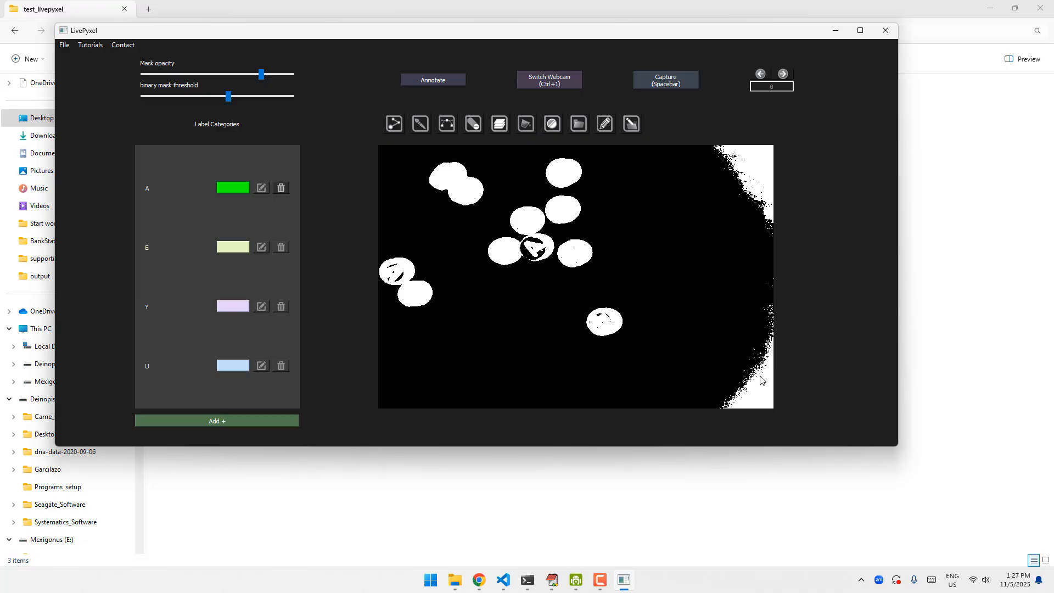
left_click(683, 278)
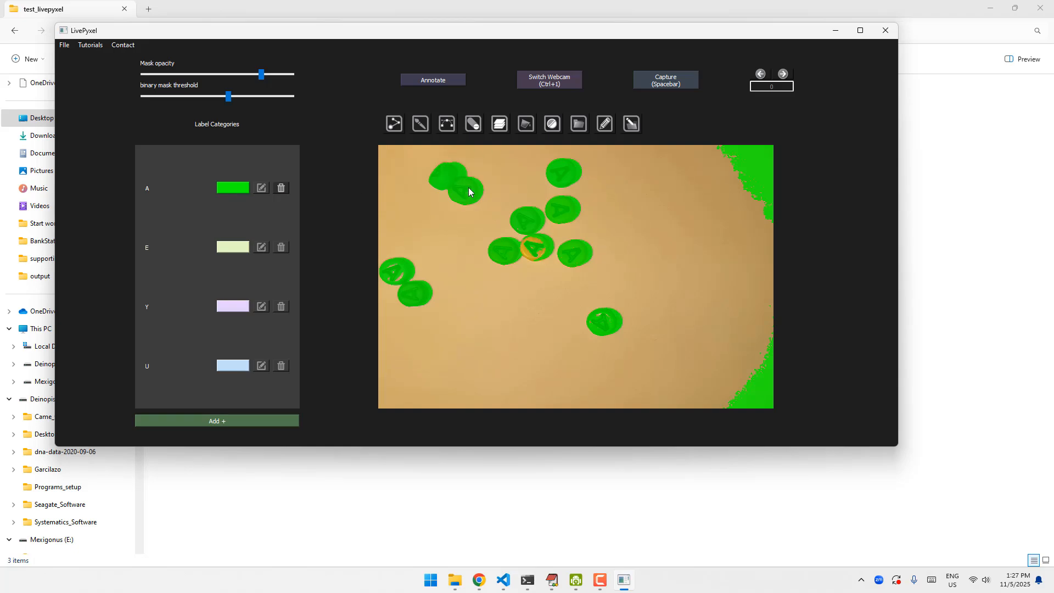
left_click_drag(259, 75, 195, 77)
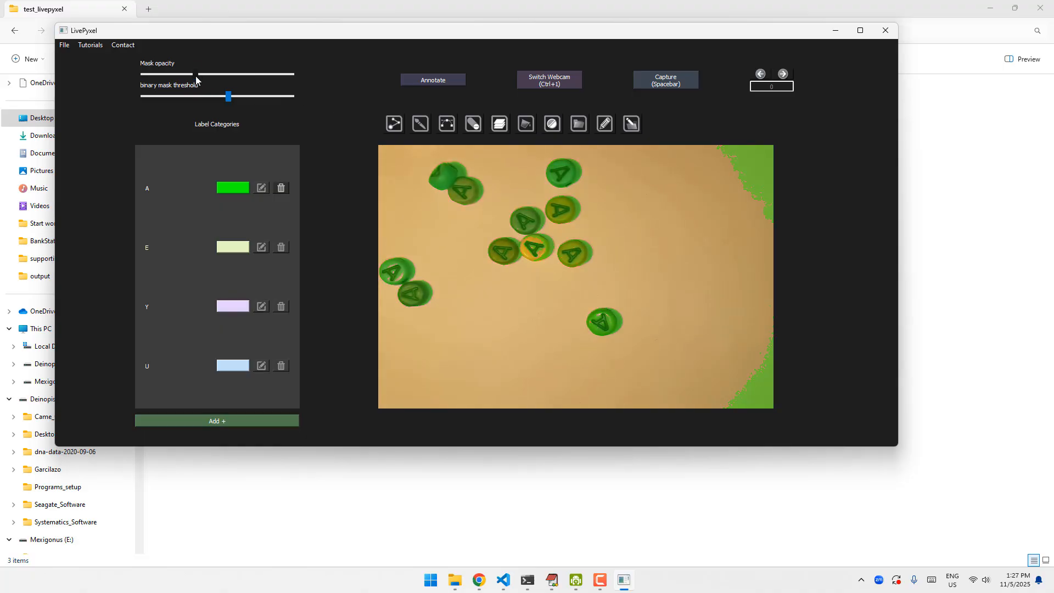
left_click_drag(196, 75, 219, 78)
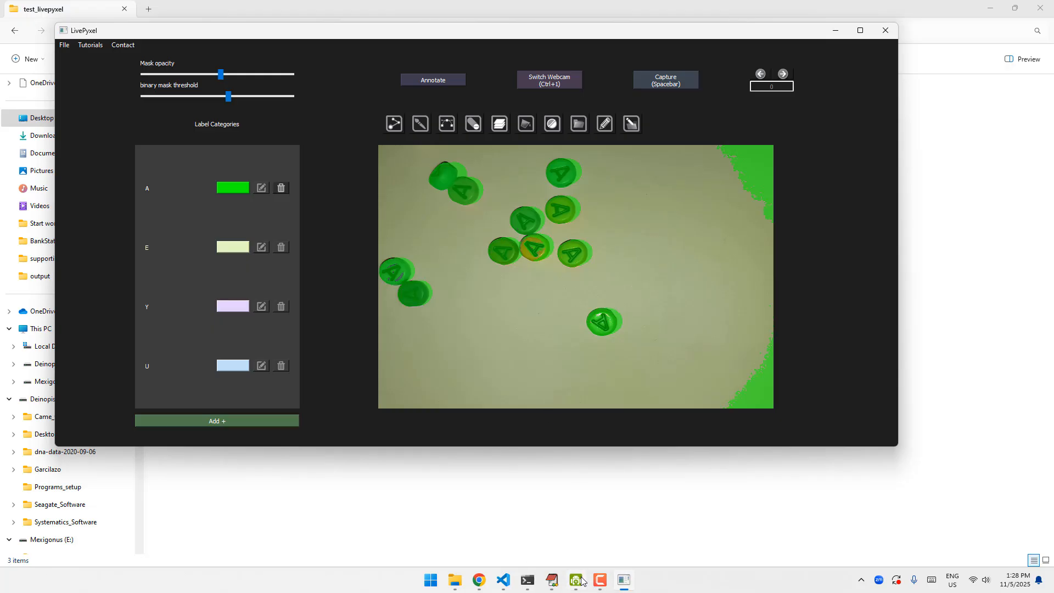
Step: Switch to DroidCam Client, turn the camera light off and on again to reset the image tint, and return to LivePyxel
mouse_move(583, 581)
left_click(570, 536)
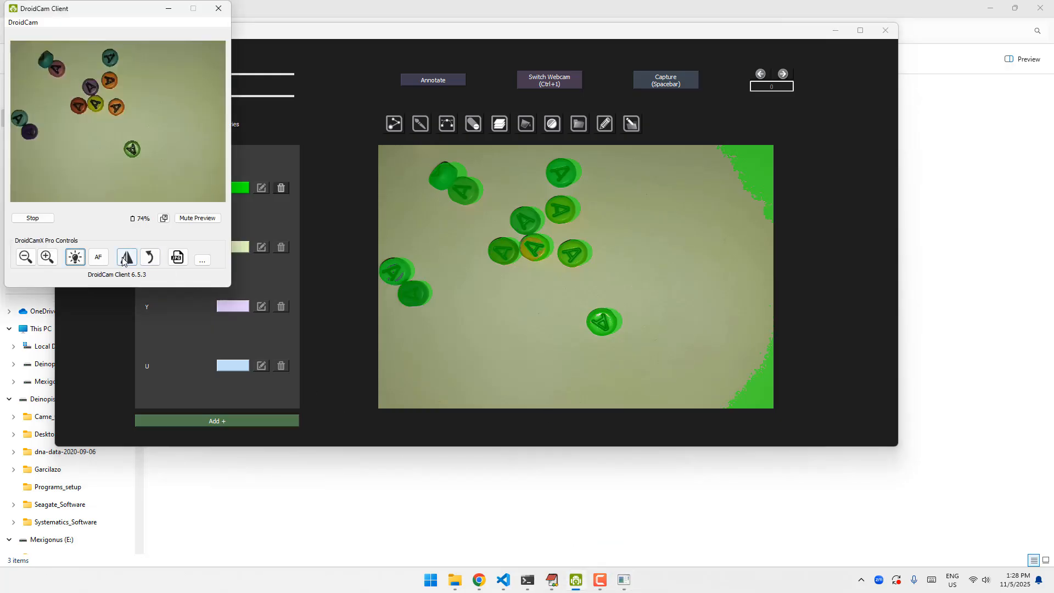
left_click(75, 258)
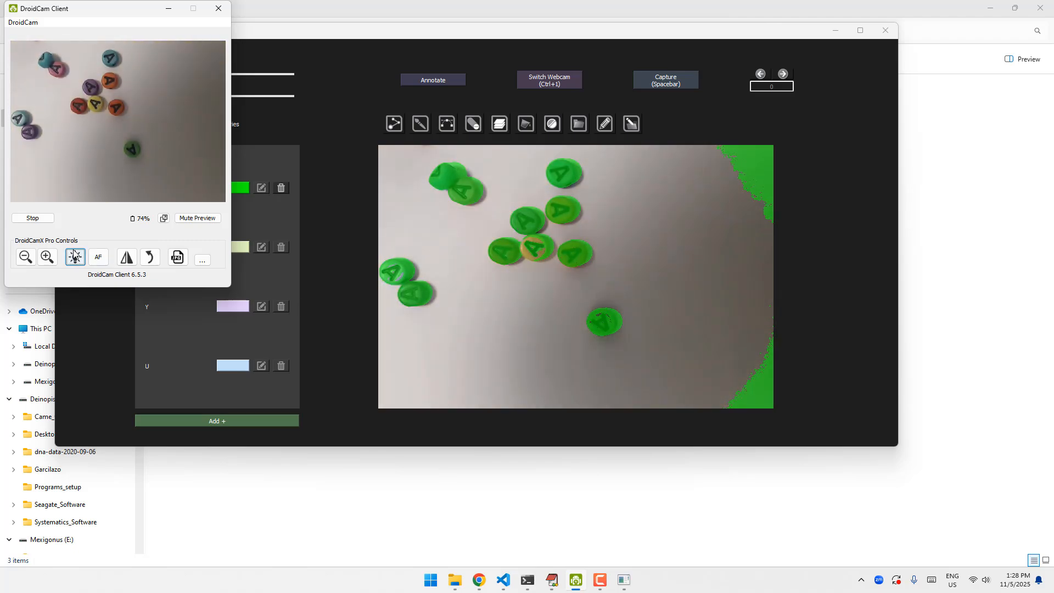
left_click(76, 256)
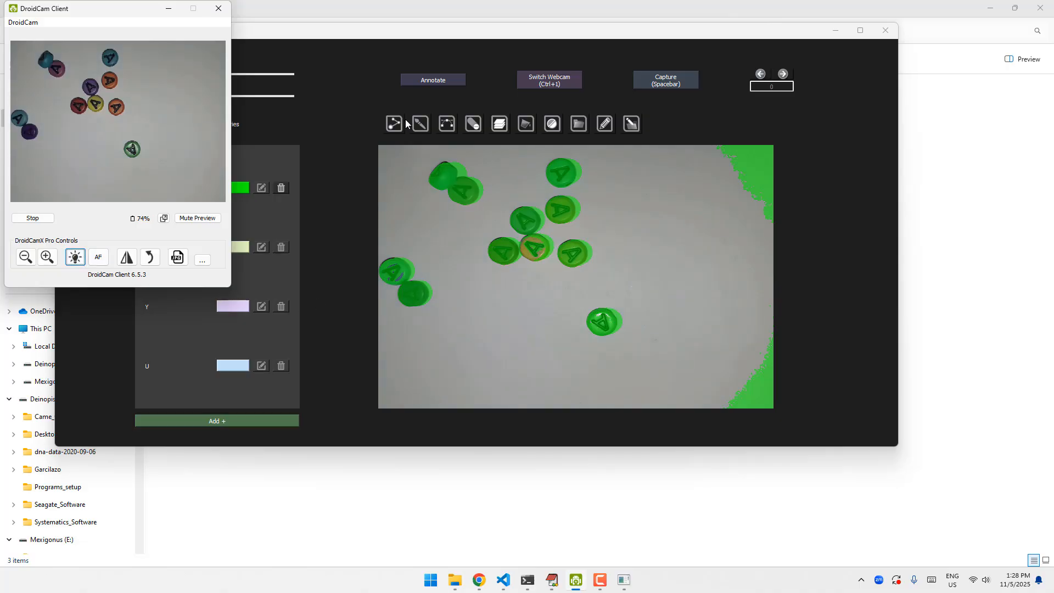
left_click(486, 53)
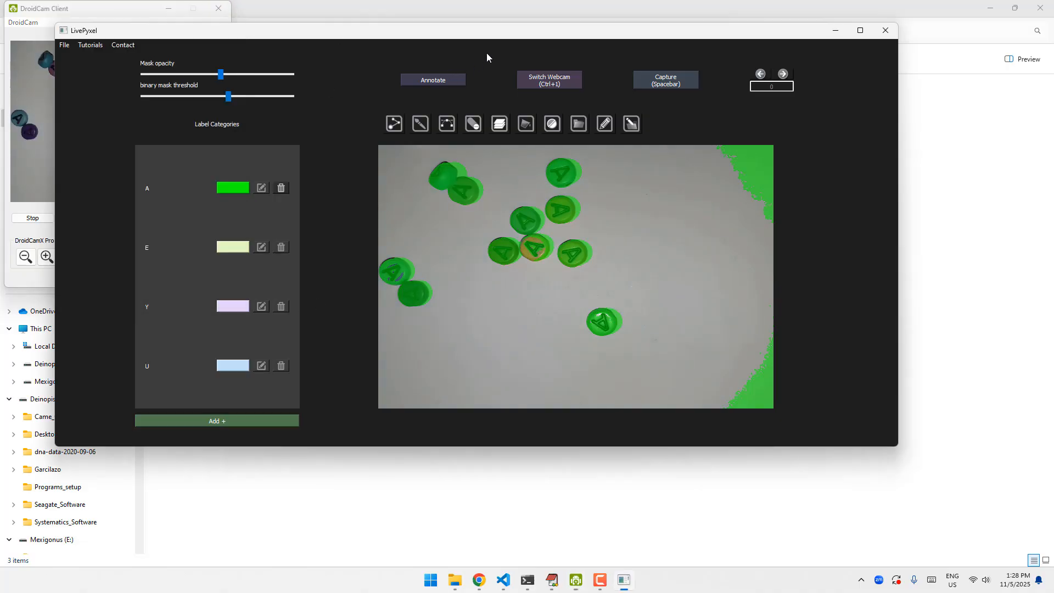
Step: Overlay a fresh binary mask in the label A color on the camera image, and enlarge the annotation brush to several candies wide
left_click(494, 308)
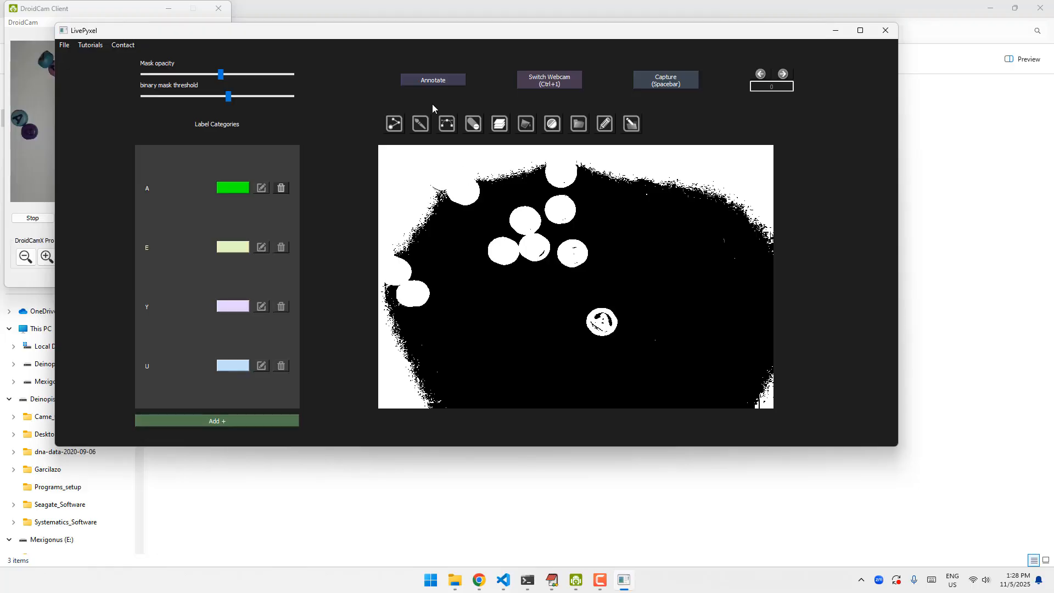
left_click(459, 239)
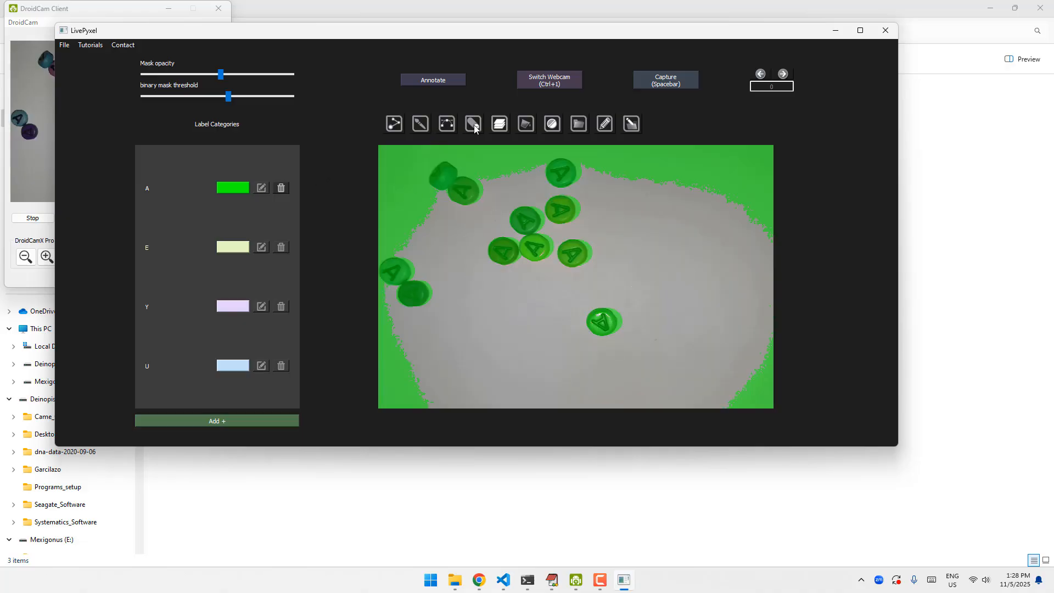
left_click(420, 124)
scroll(429, 208, "up", 9)
scroll(439, 193, "up", 5)
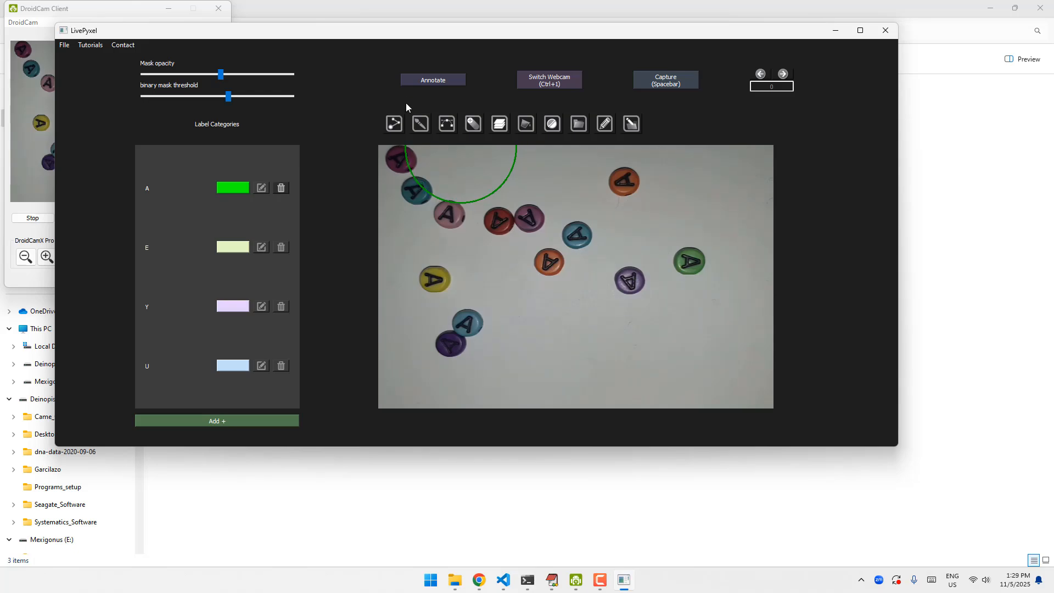
Step: Overlay an inverted binary mask on the A candies, with threshold at about 47 % and mask opacity at about 69 %
left_click(552, 124)
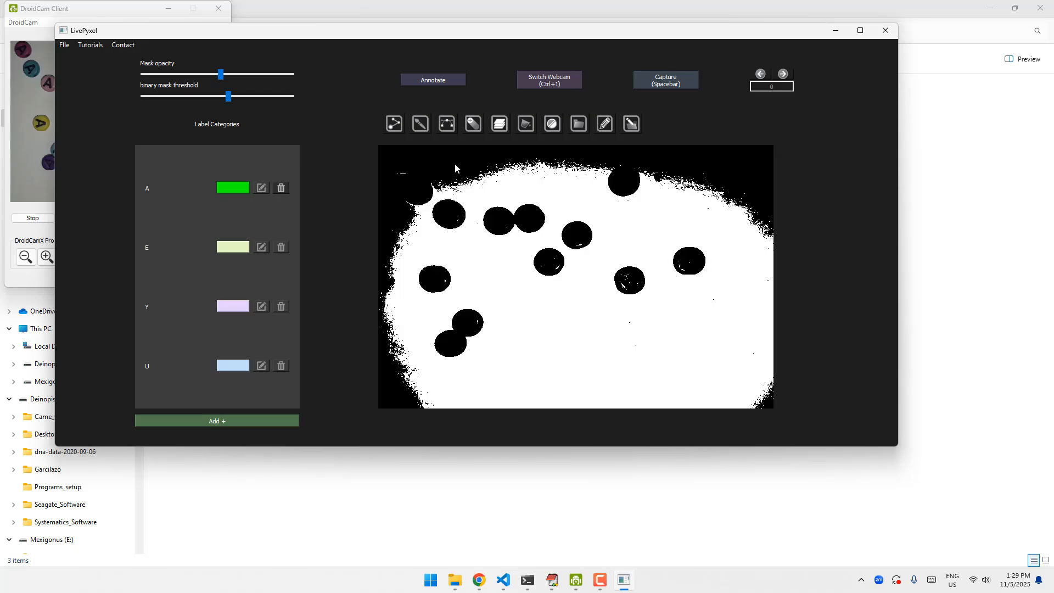
left_click(467, 125)
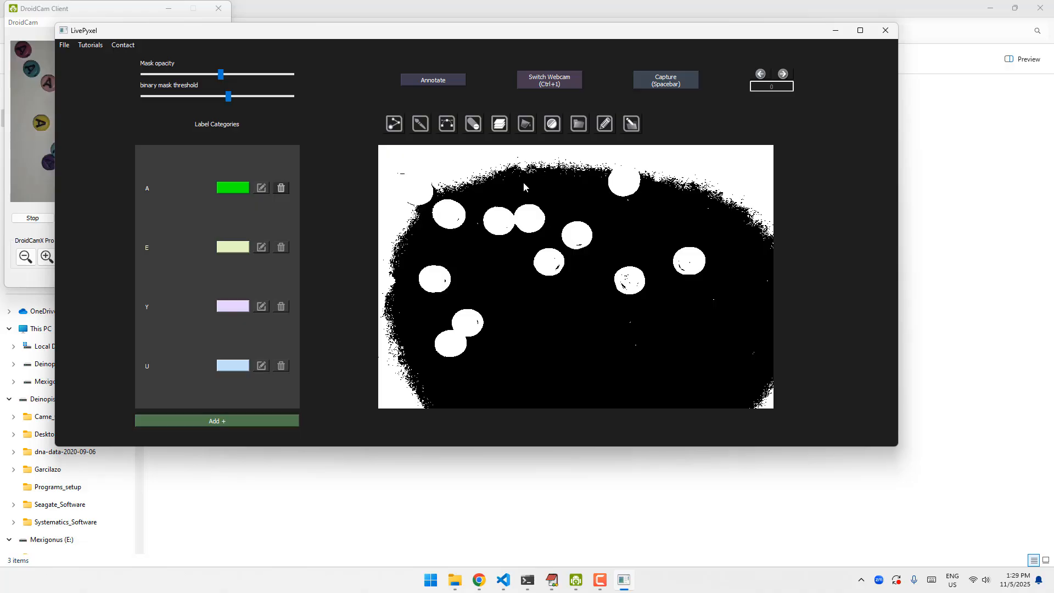
left_click_drag(220, 75, 234, 97)
left_click(216, 97)
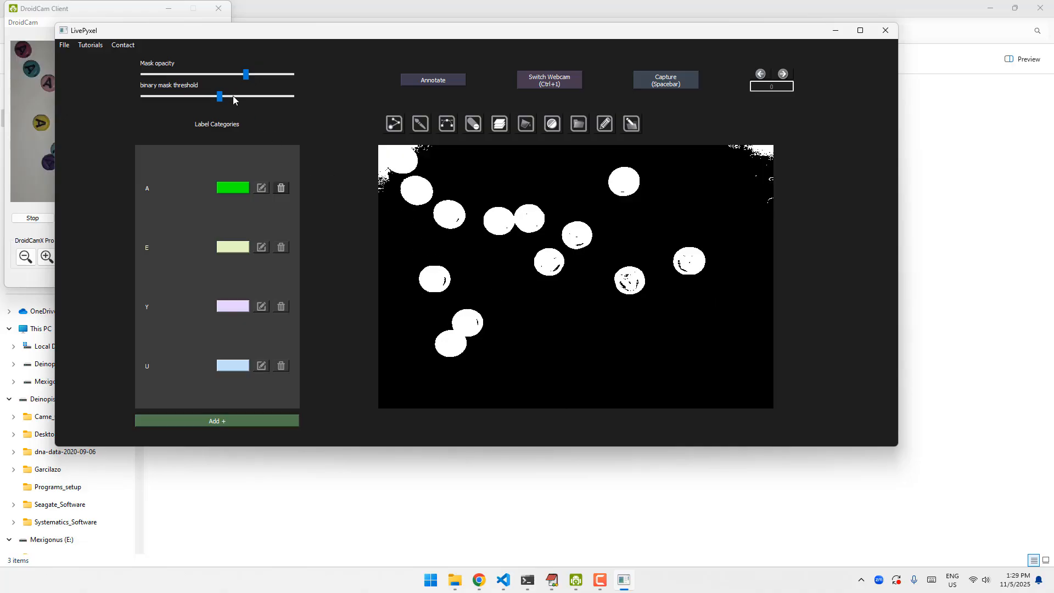
mouse_move(218, 96)
left_mouse_down()
mouse_move(204, 100)
mouse_move(213, 96)
left_mouse_up()
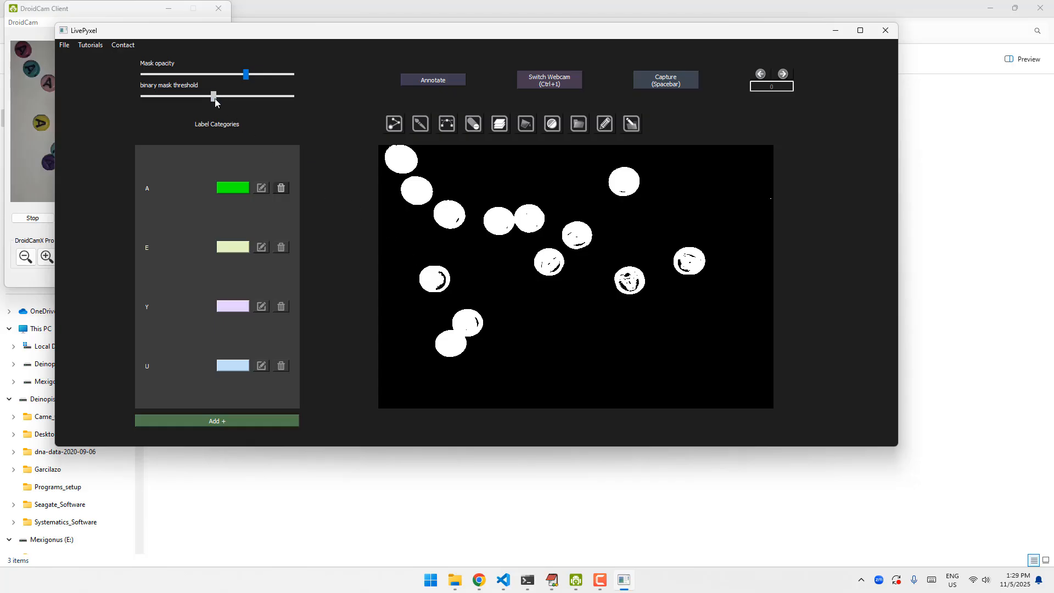
left_click_drag(218, 97, 211, 104)
left_click(473, 230)
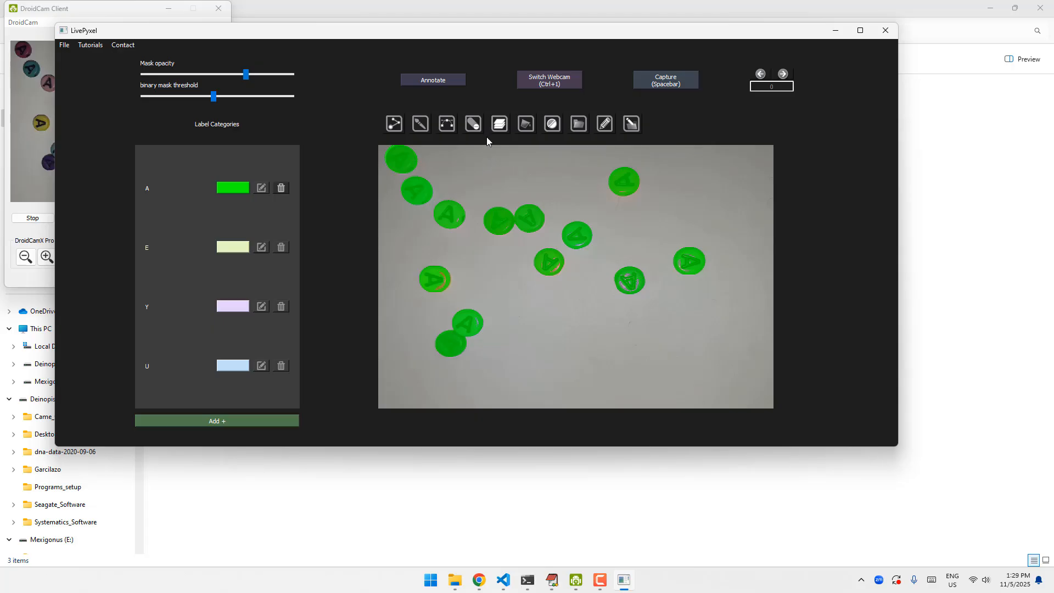
Step: Shrink the brush to candy size, erase the mask on the pink candy, and repaint it and the gaps in the other candies
left_click(420, 130)
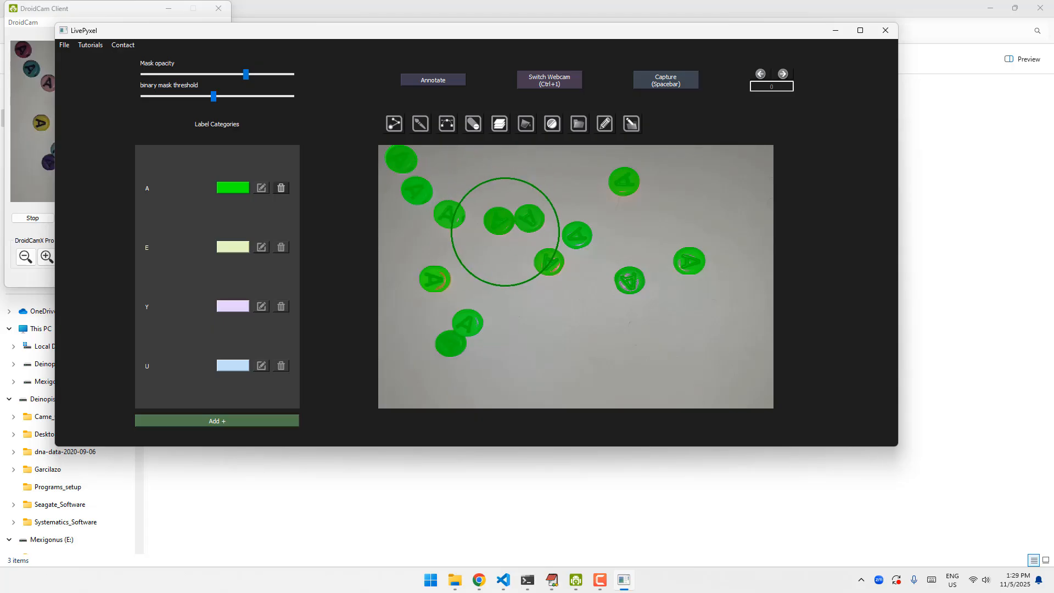
scroll(477, 271, "down", 14)
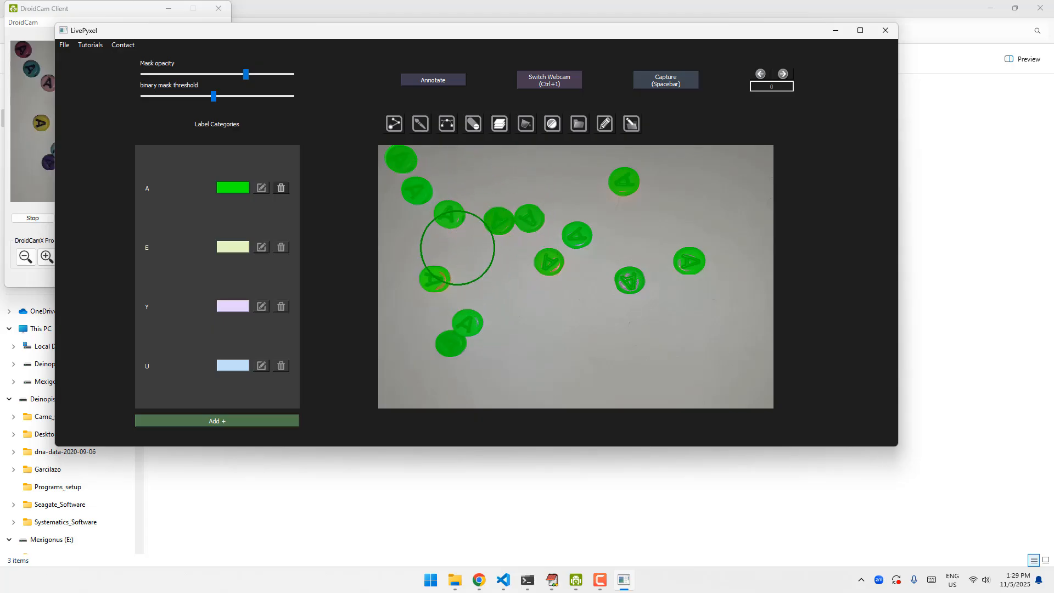
scroll(448, 221, "down", 8)
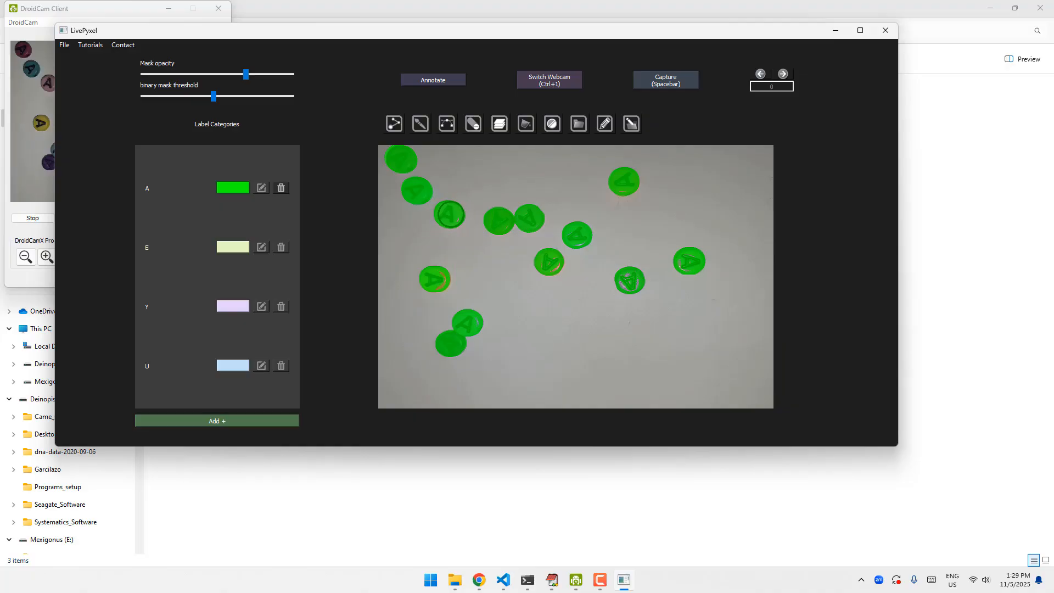
left_click(449, 215)
left_click(474, 123)
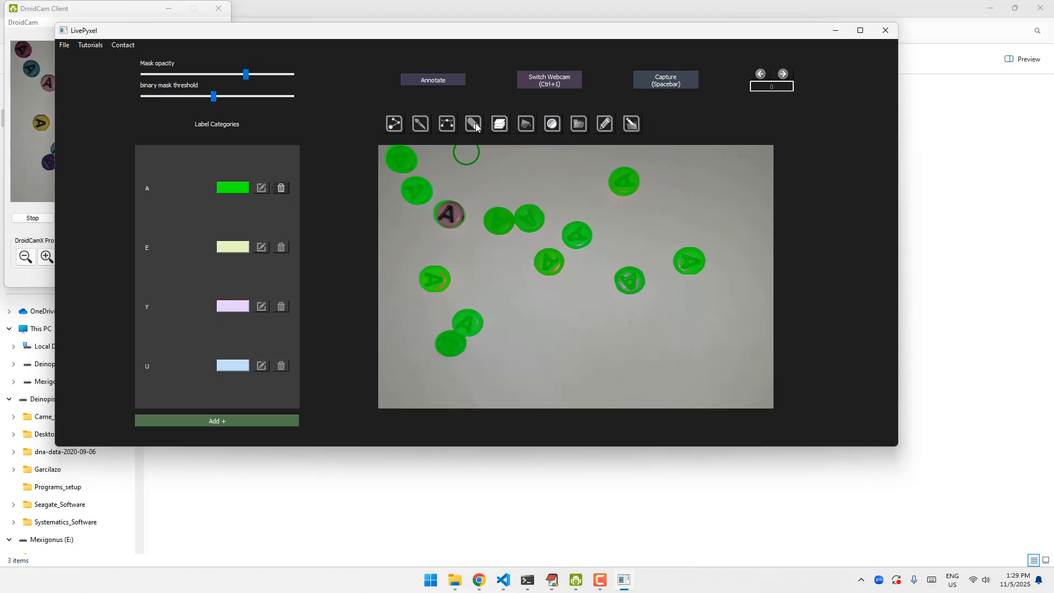
left_click(450, 214)
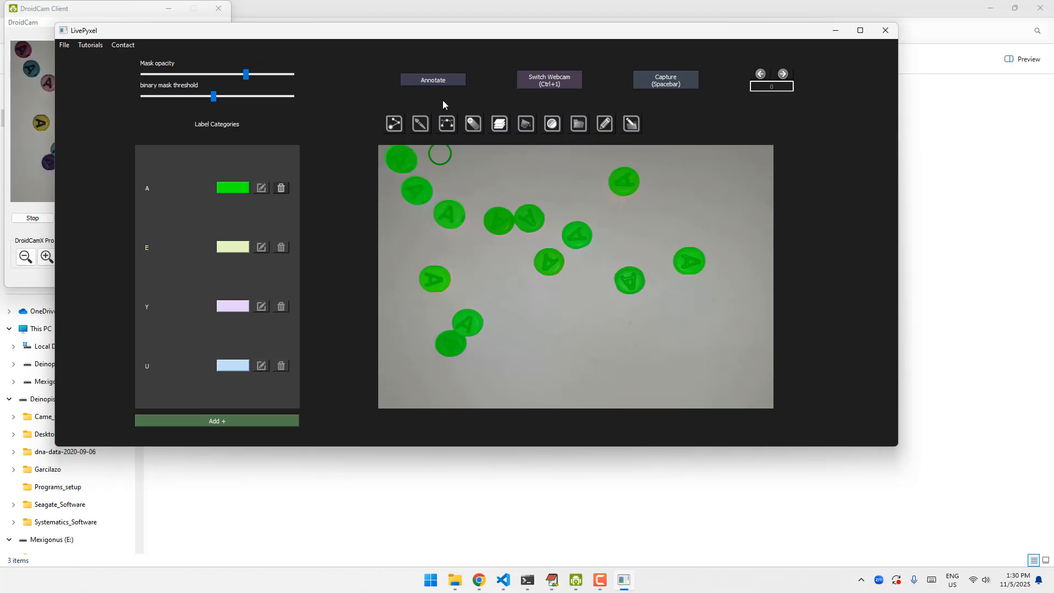
Step: Save the label A annotation, and toggle the mask display to compare it with the camera image
left_click(443, 80)
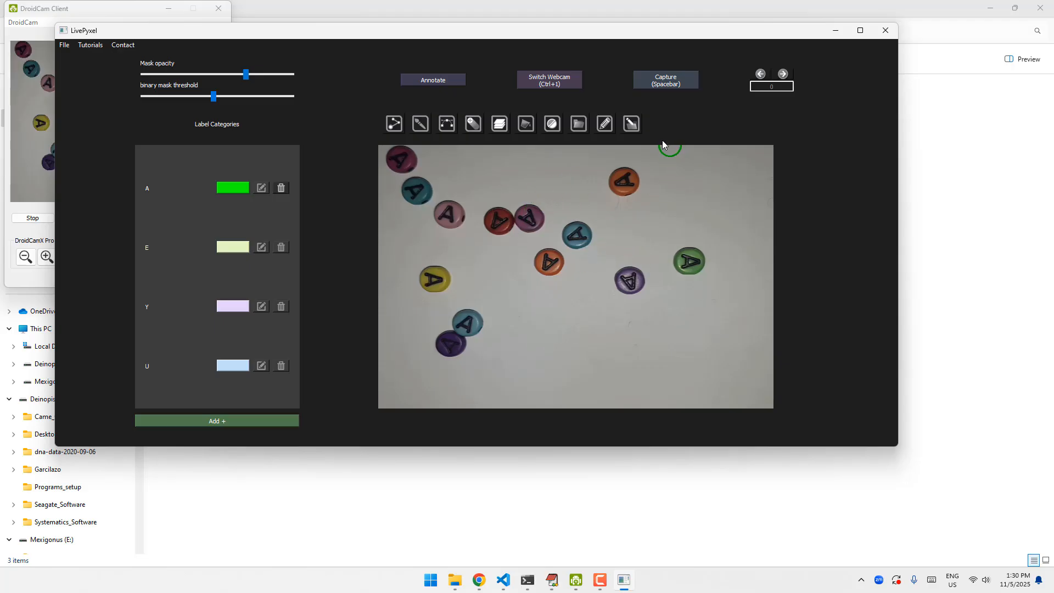
left_click(634, 127)
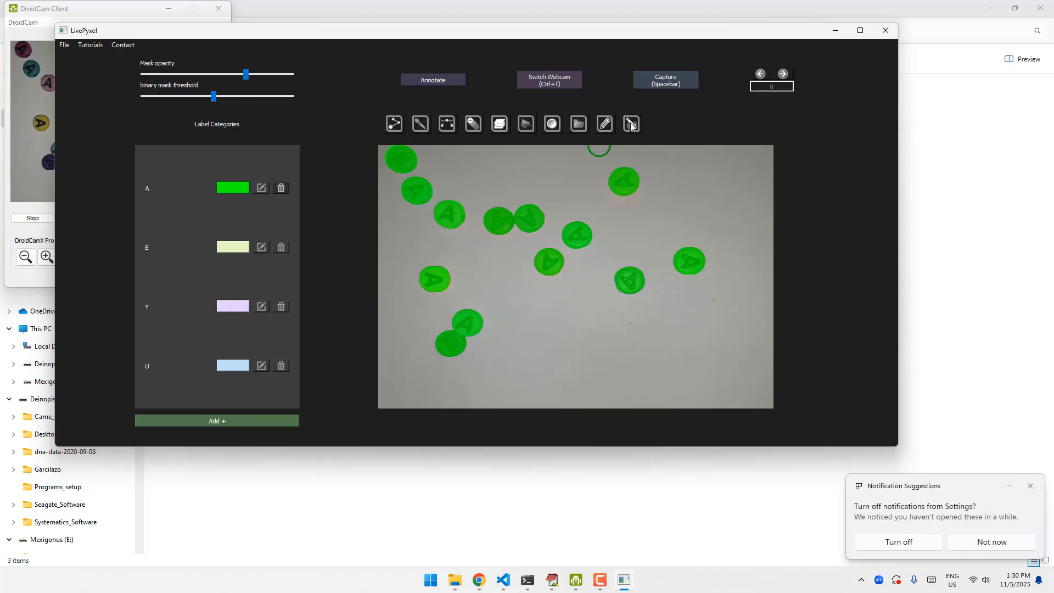
left_click(1031, 487)
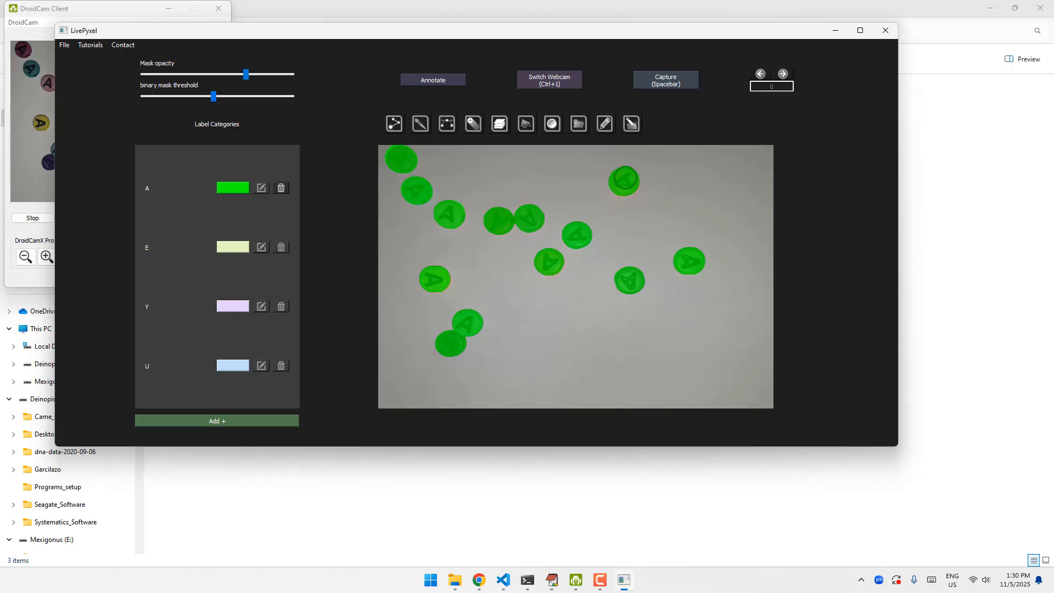
left_click(631, 127)
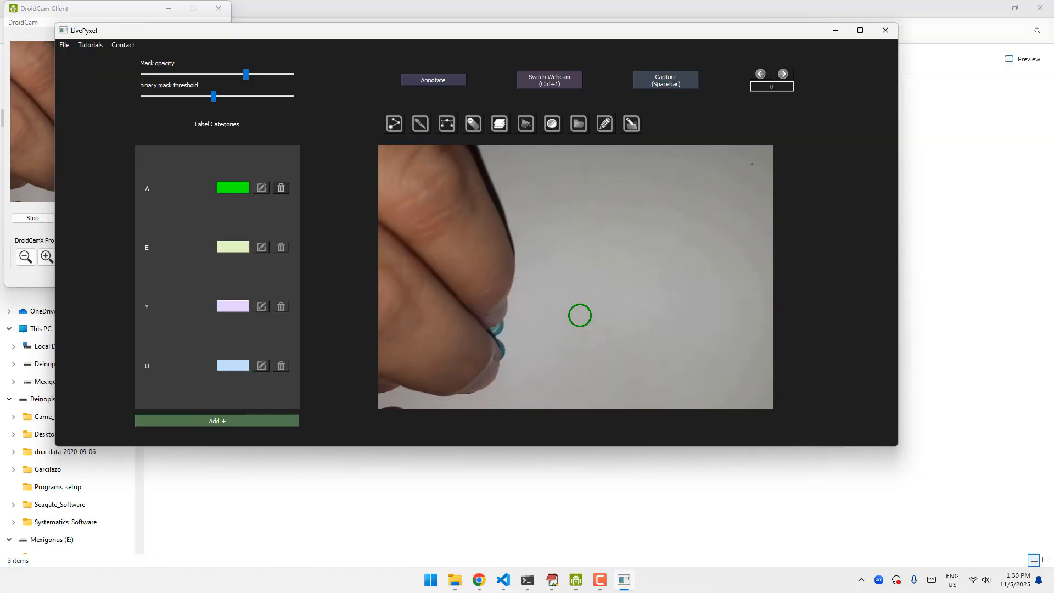
Step: Overlay an inverted binary mask on the Y candies in the label Y color, touch it up with the brush, and save the annotation
left_click(551, 125)
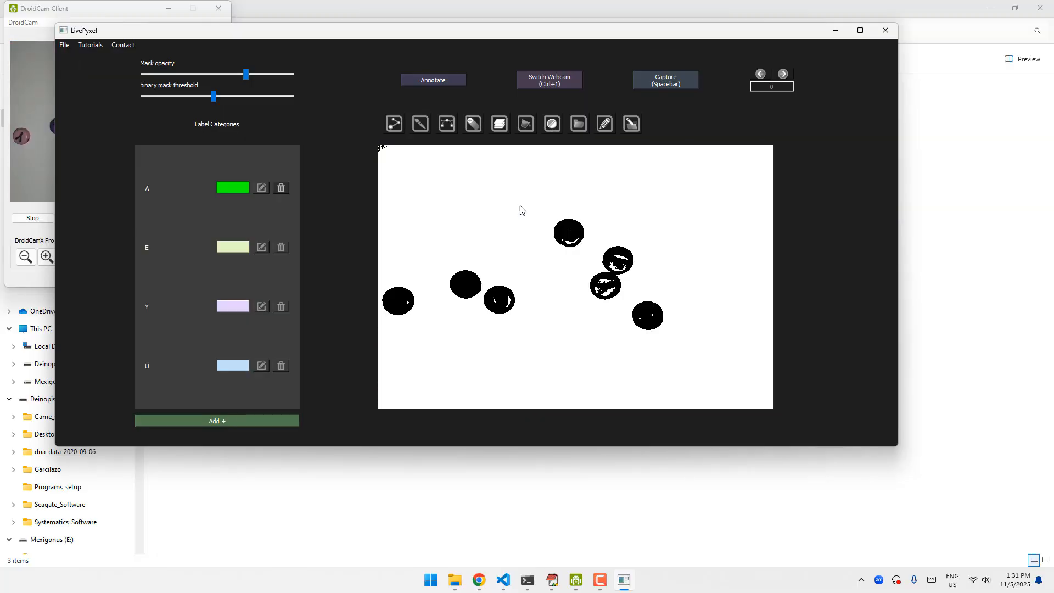
left_click(470, 126)
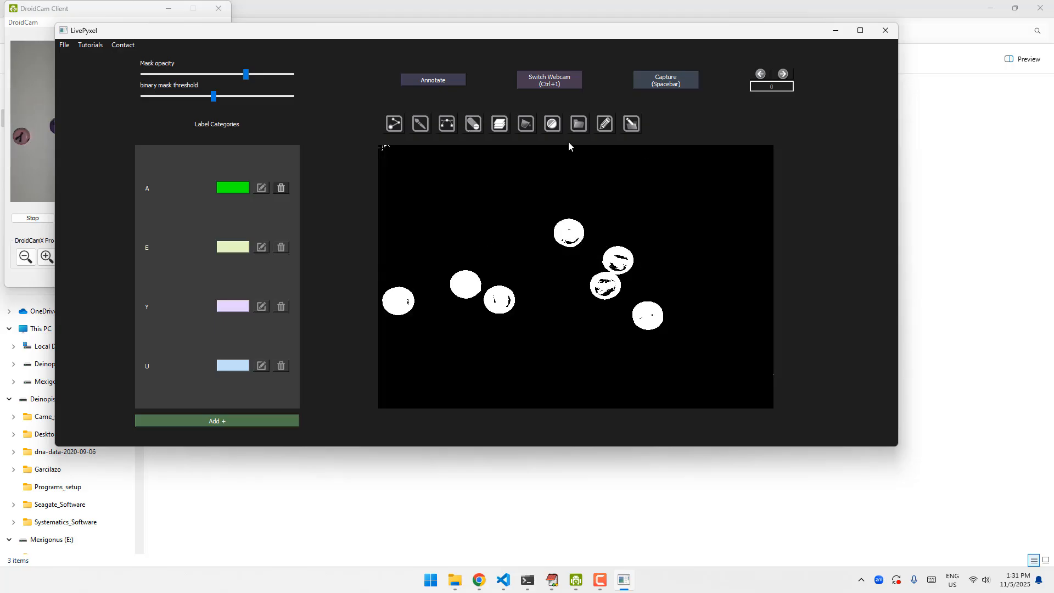
left_click(468, 169)
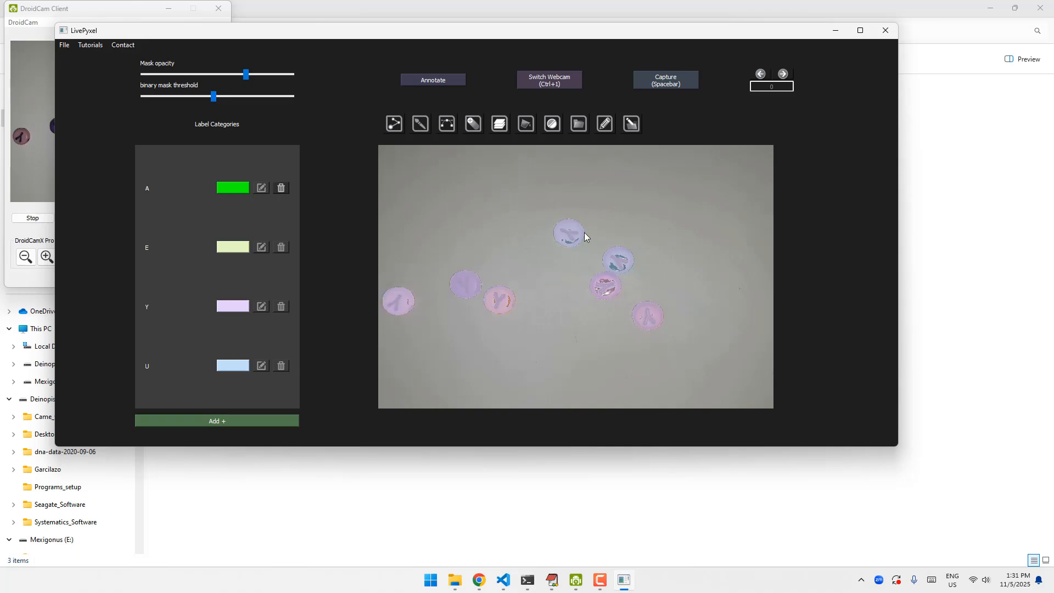
left_click(414, 126)
left_click(439, 81)
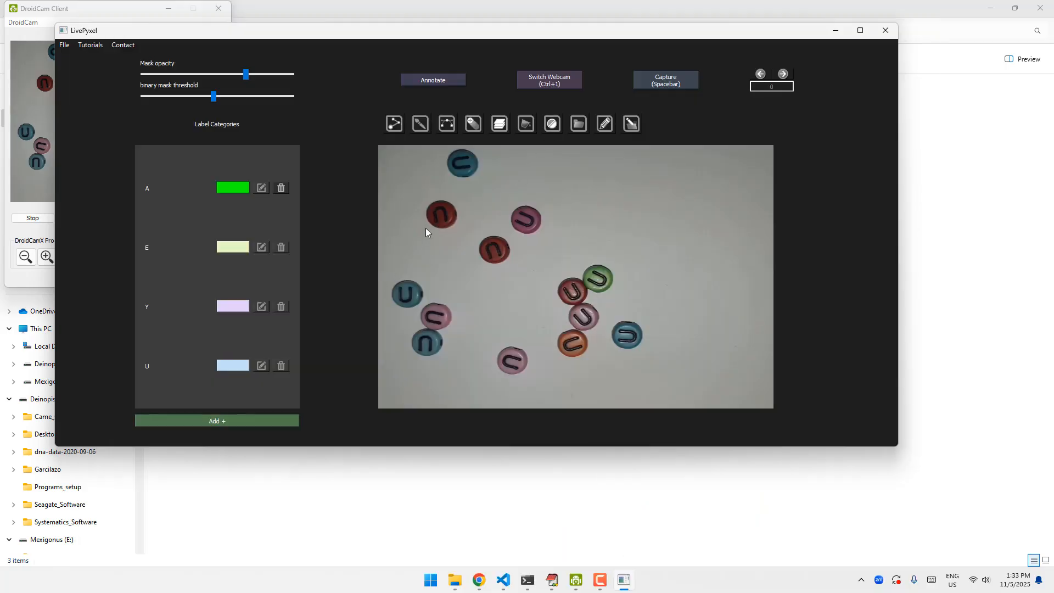
Step: Generate the binary mask for the U candies and overlay it in the light purple label color
left_click(516, 177)
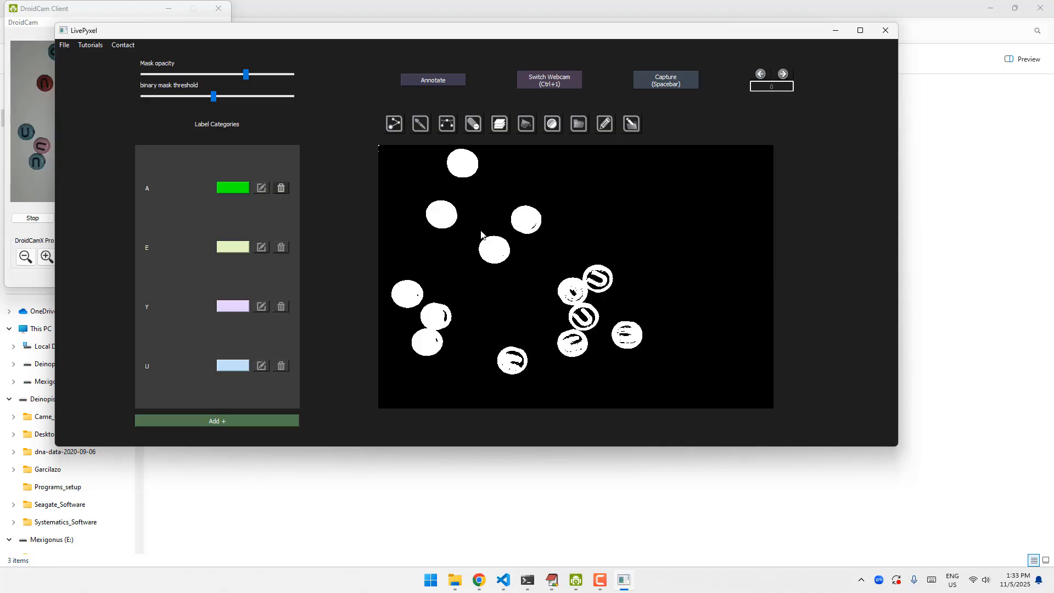
left_click(431, 221)
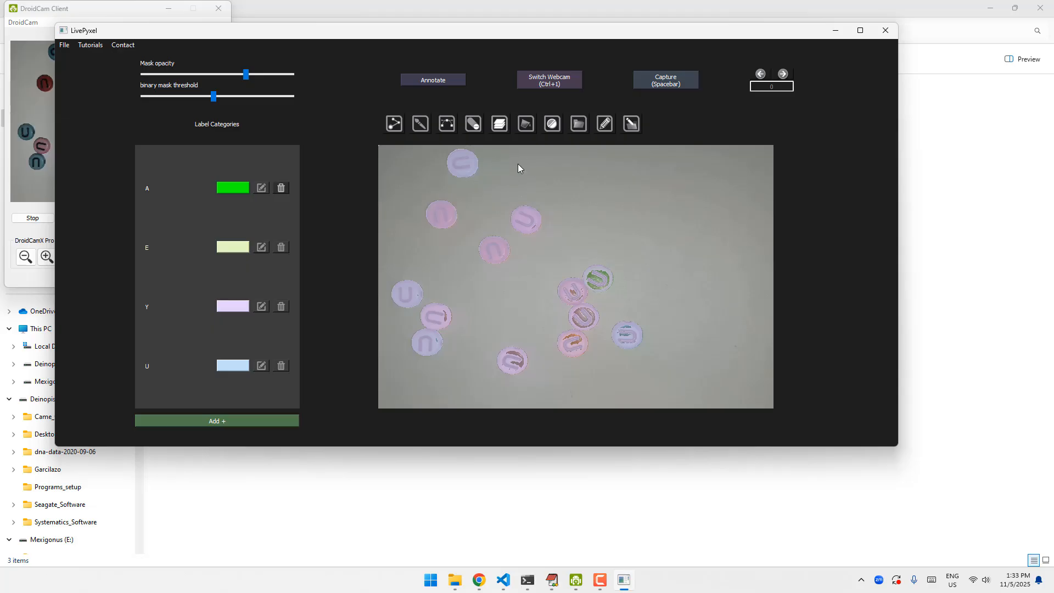
Step: Browse forward and back through annotated images 0 to 2 to review the masks on the A, Y and U candies
left_click(783, 74)
left_click(783, 74)
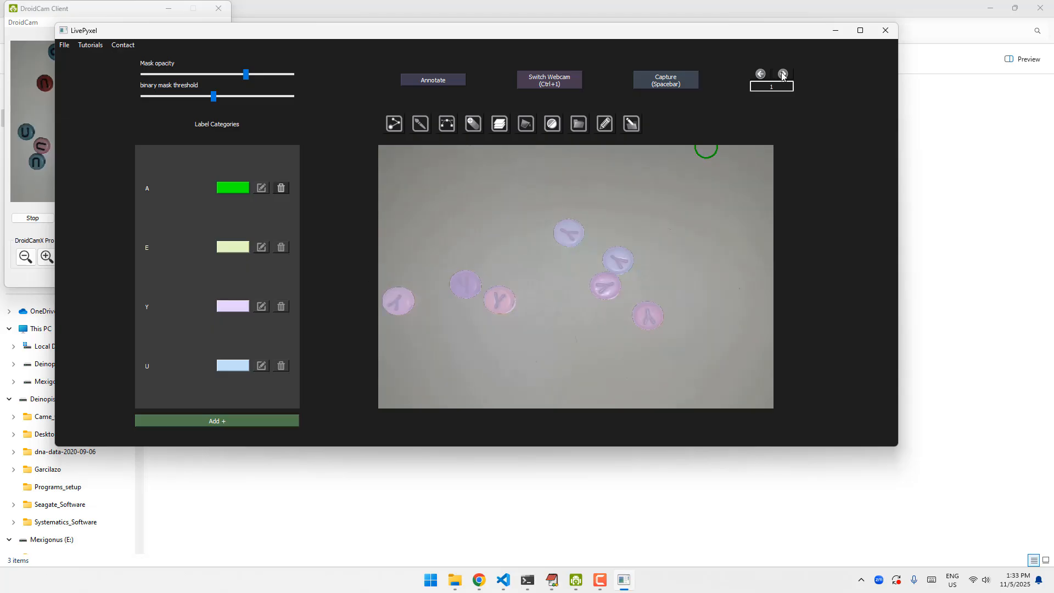
left_click(783, 74)
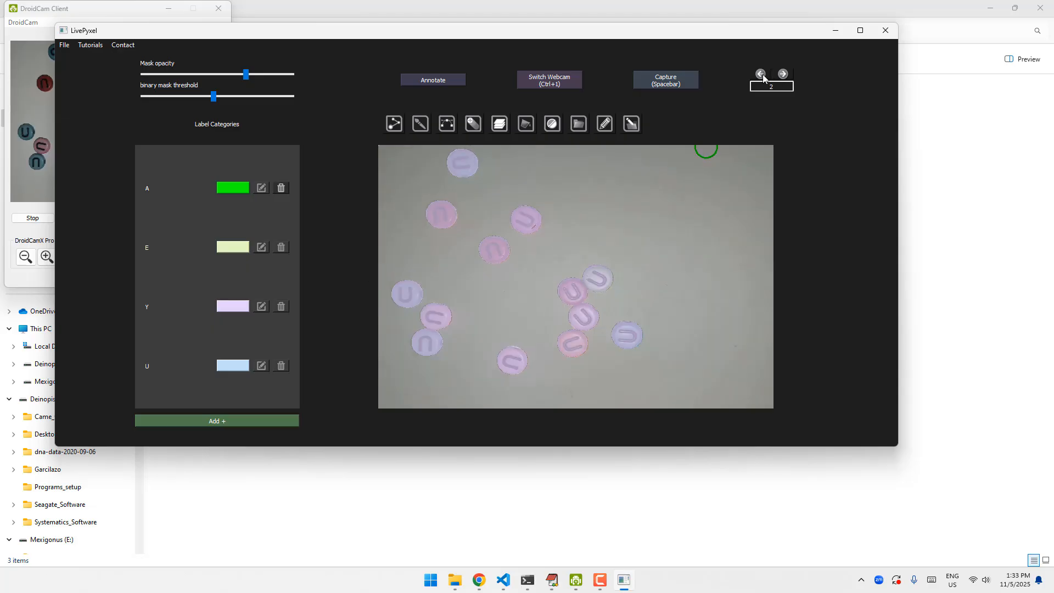
left_click(761, 75)
left_click(762, 74)
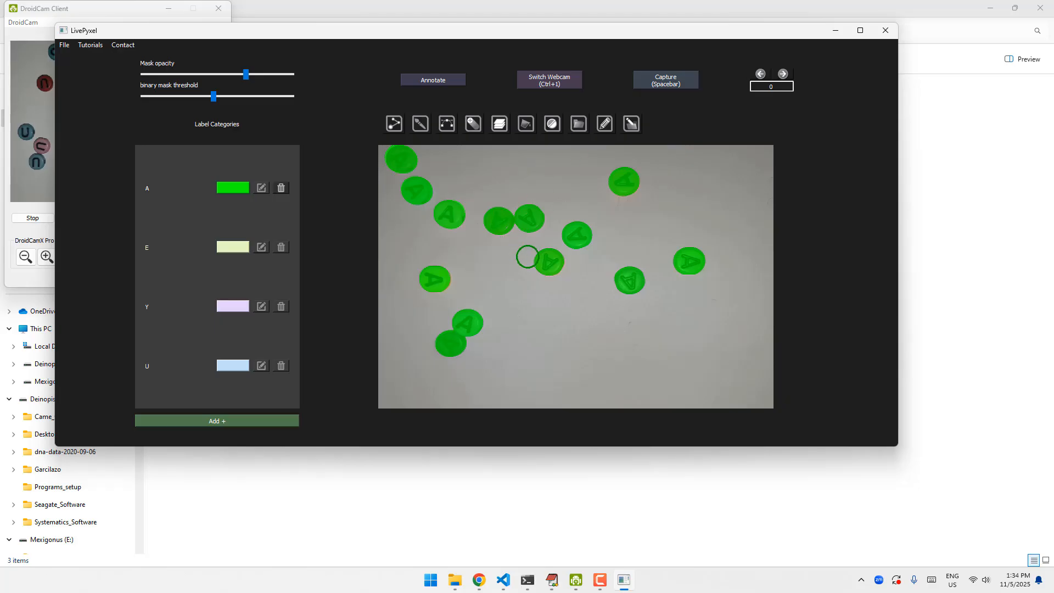
left_click(782, 74)
left_click(783, 74)
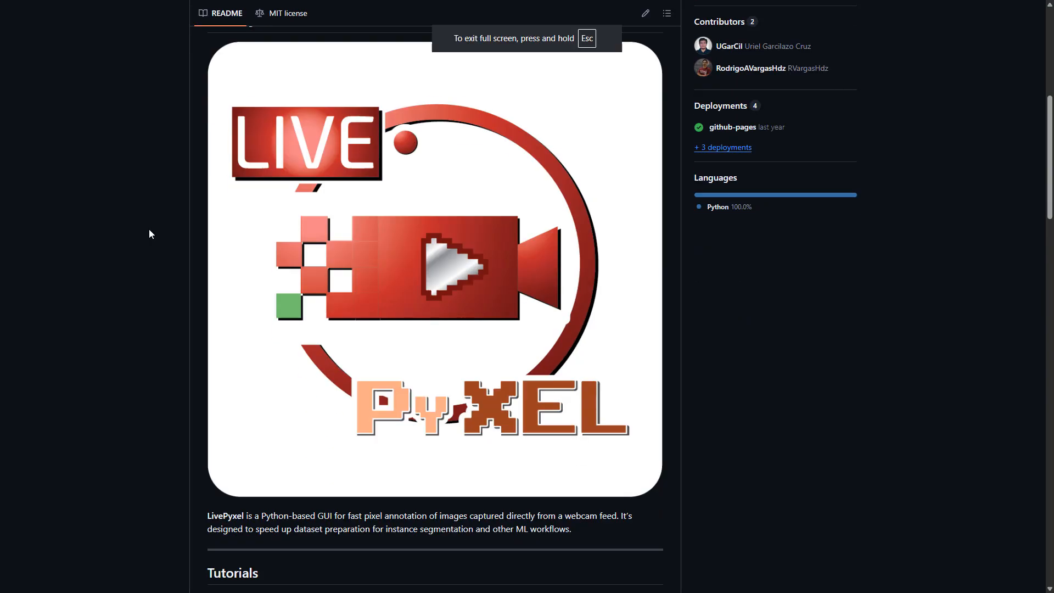
Step: Look through the LivePyxel README on GitHub, covering the tutorials link, requirements and quick install from PyPI
scroll(149, 229, "down", 1)
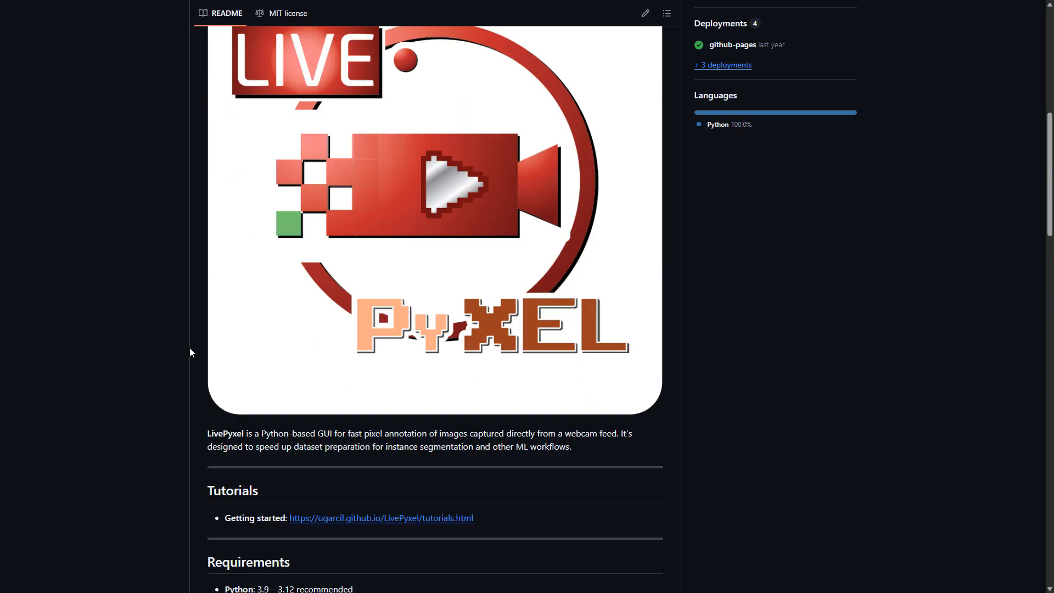
scroll(179, 352, "down", 2)
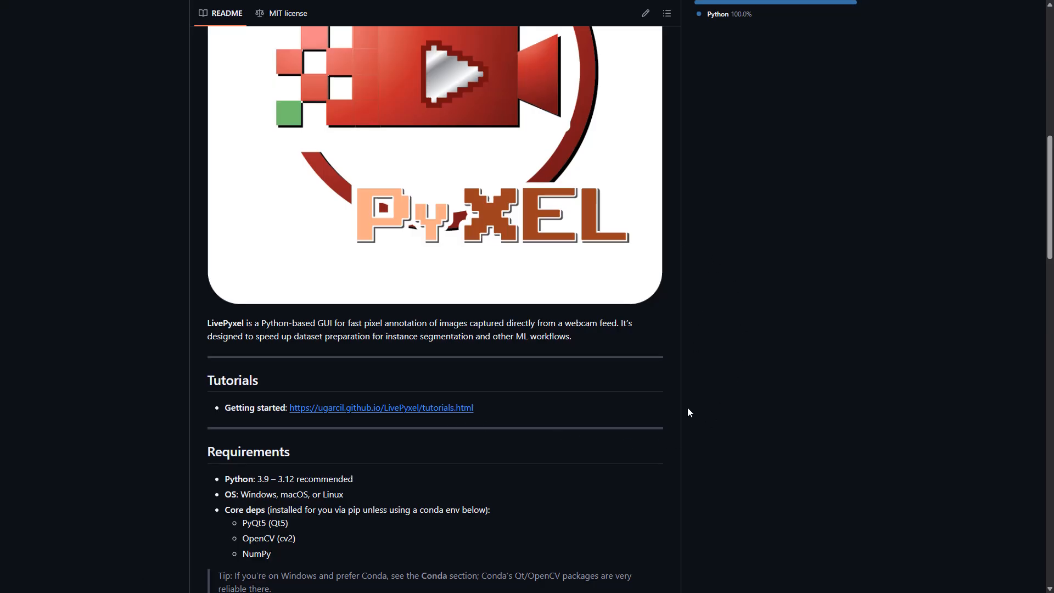
scroll(686, 409, "down", 5)
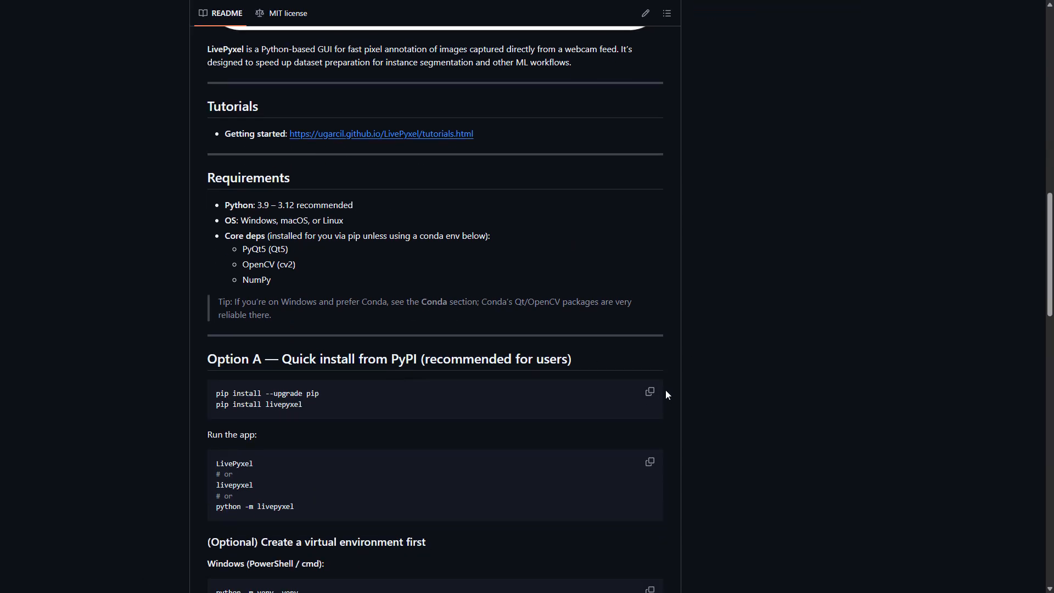
scroll(671, 393, "up", 15)
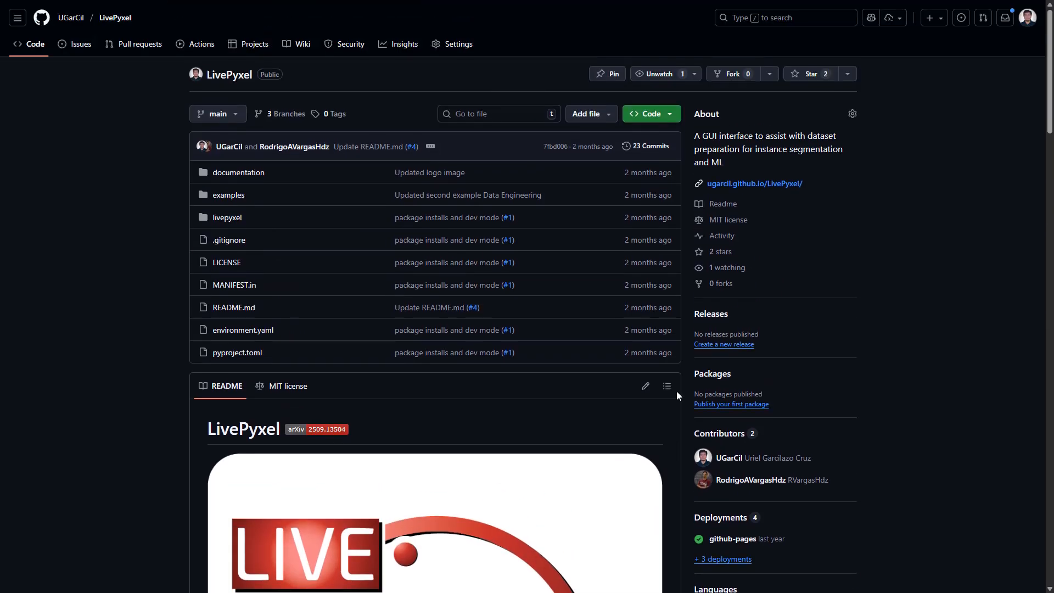
Step: Open the UNetVgg19 folder in the repository's examples and read its README on execution and model architecture
left_click(230, 198)
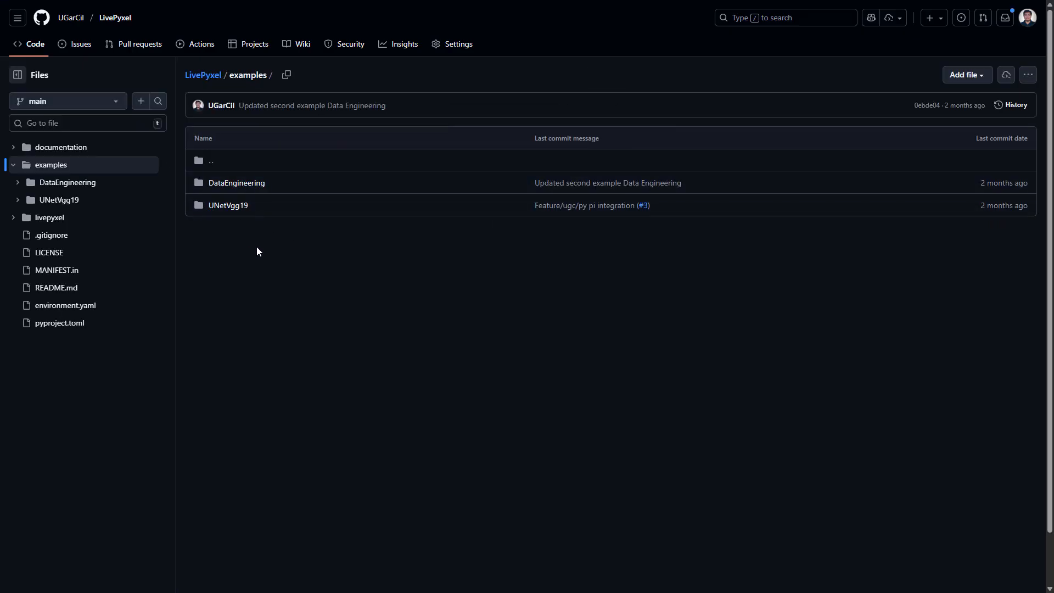
left_click(234, 207)
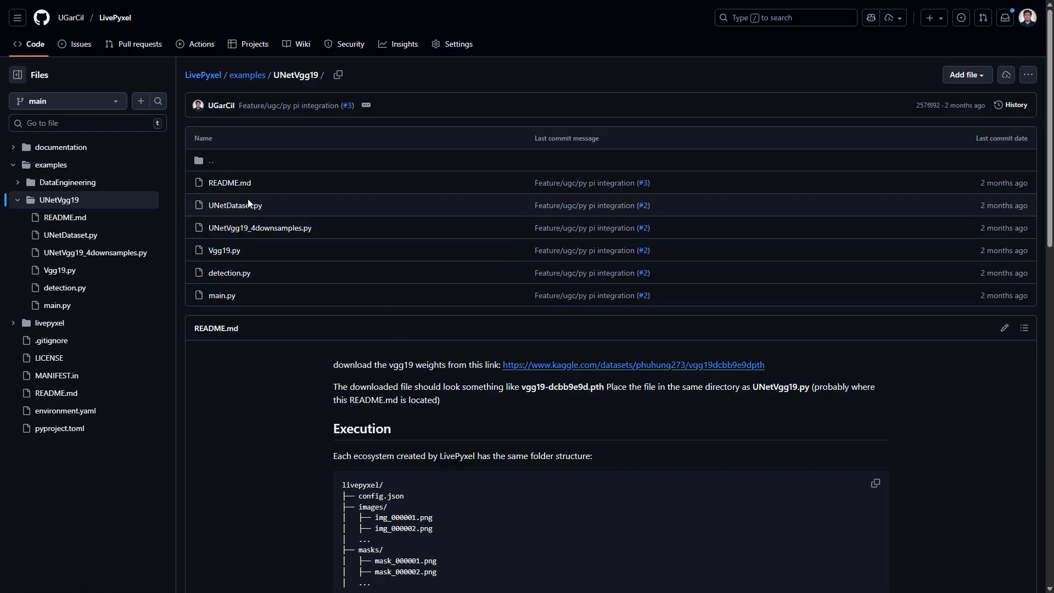
scroll(307, 326, "down", 3)
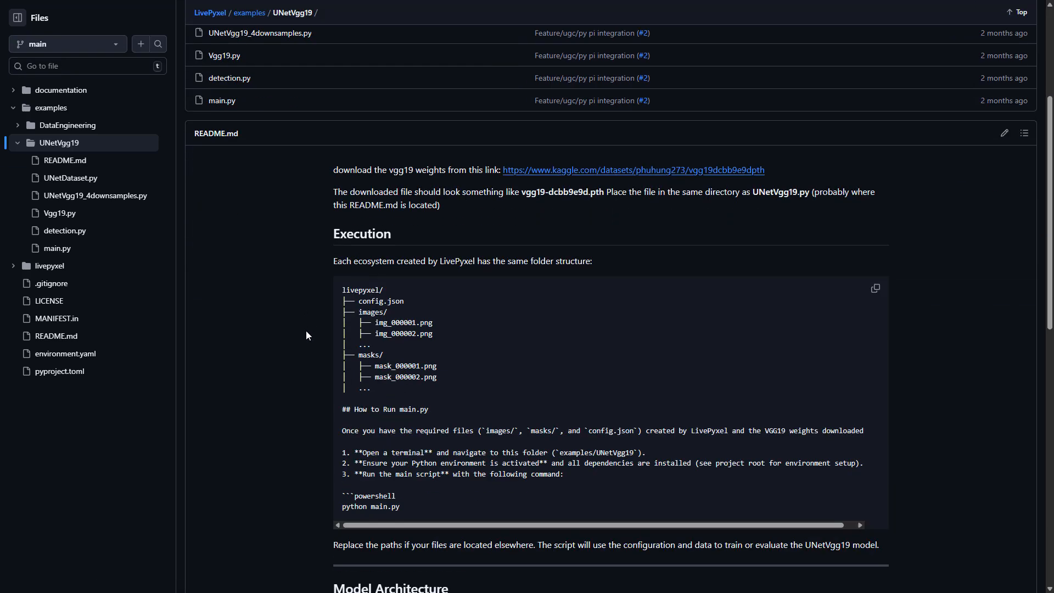
scroll(306, 335, "down", 3)
scroll(311, 337, "down", 7)
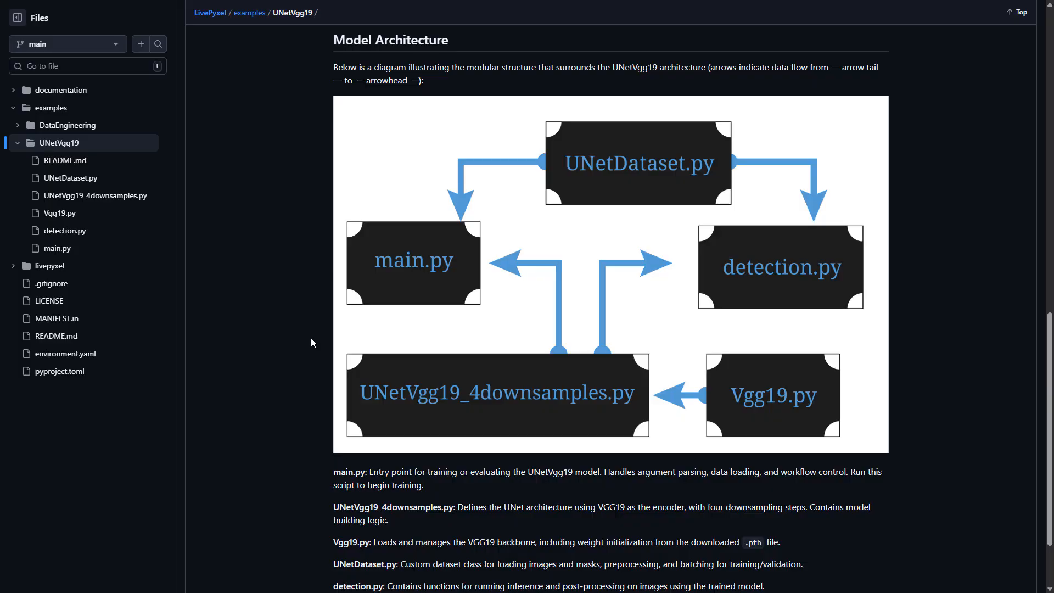
scroll(311, 338, "up", 6)
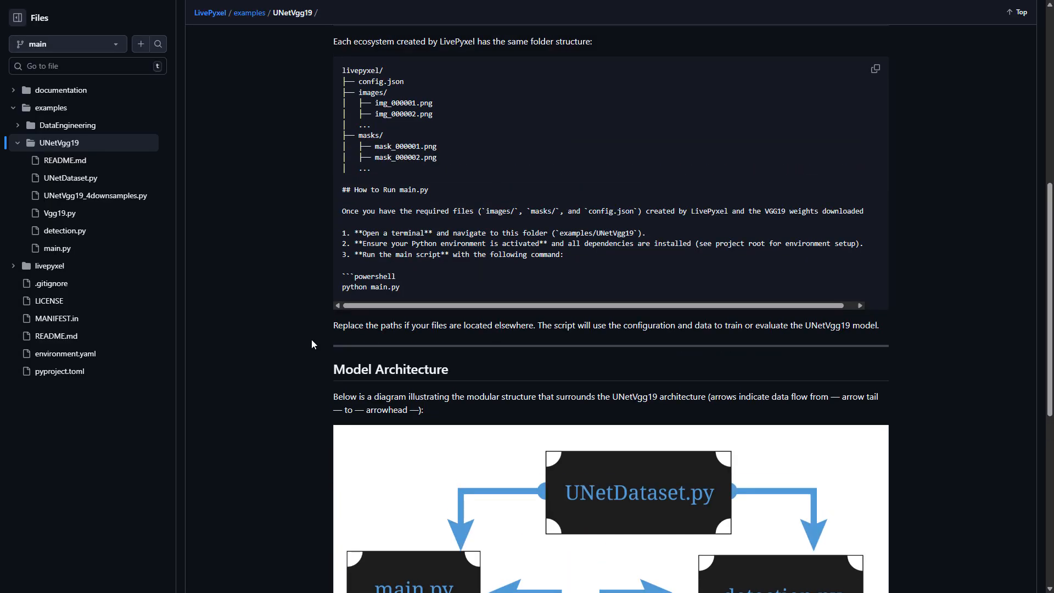
scroll(311, 341, "up", 5)
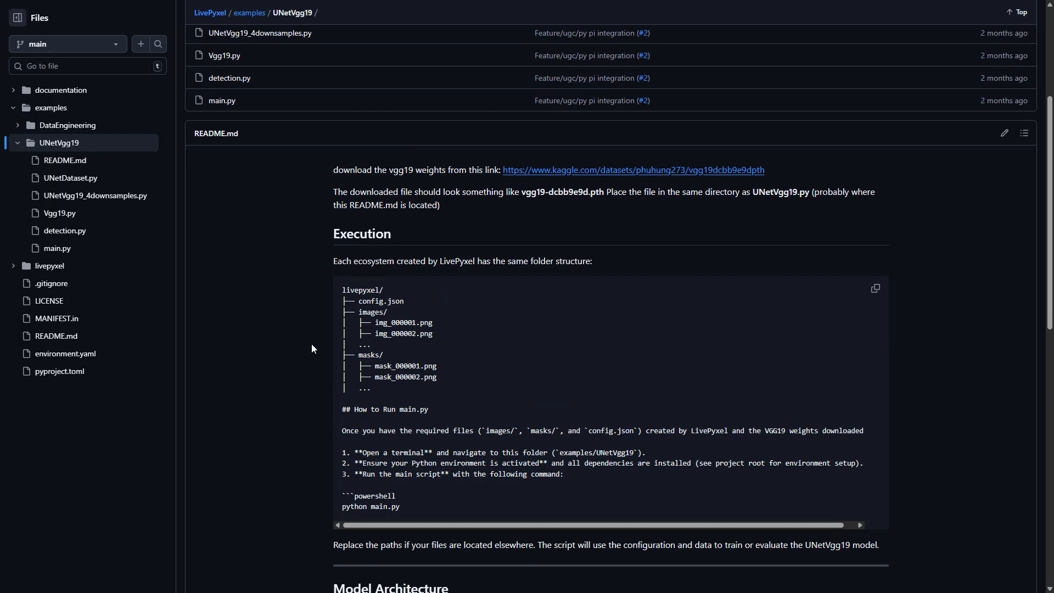
scroll(311, 344, "up", 1)
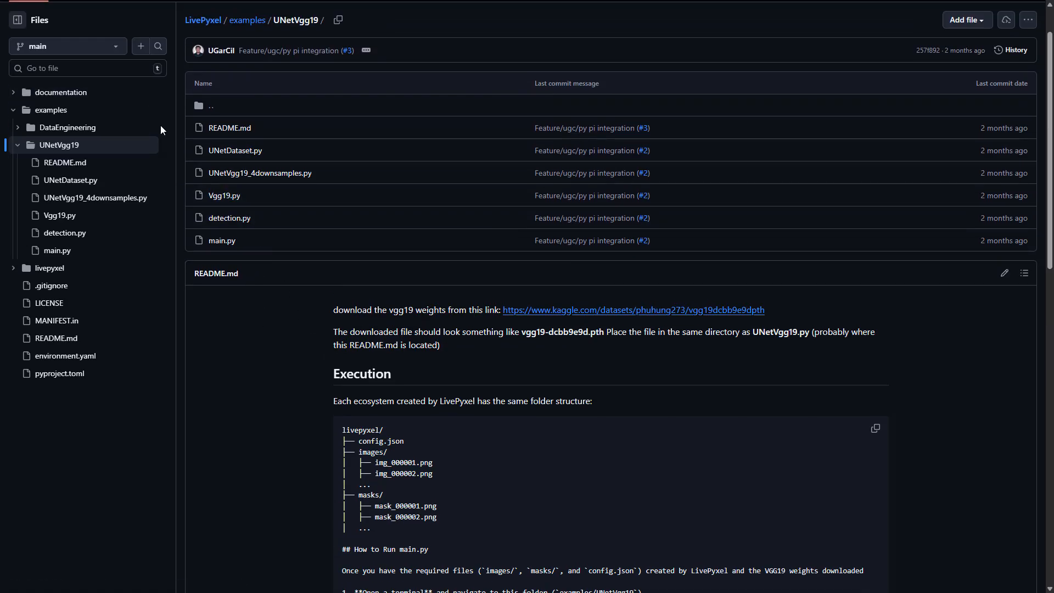
Step: Go back to the examples folder, open DataEngineering, and read how to run its preprocessing and augmentation scripts
key("alt+Left")
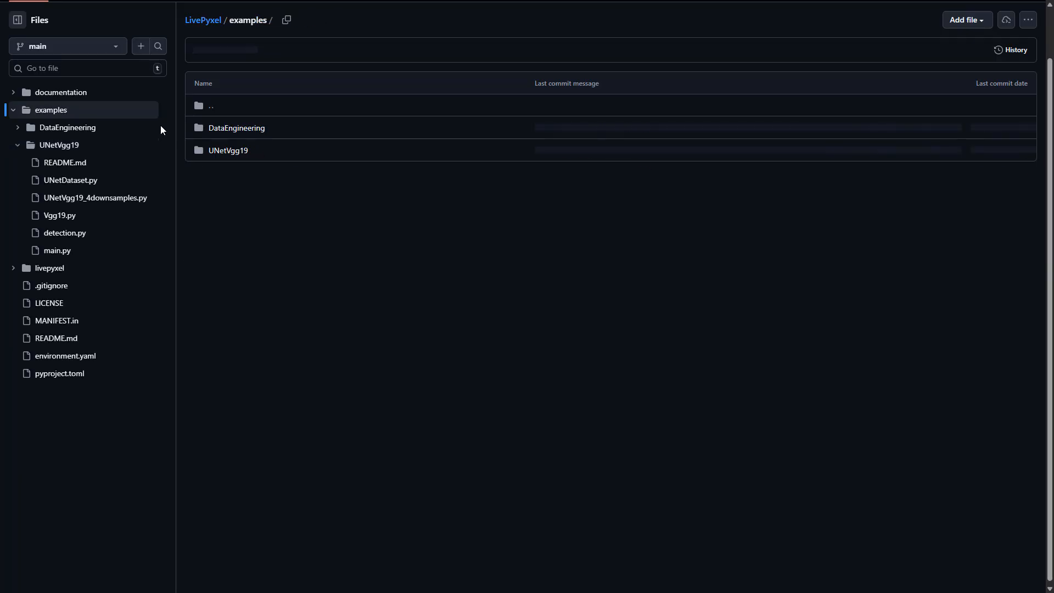
left_click(227, 134)
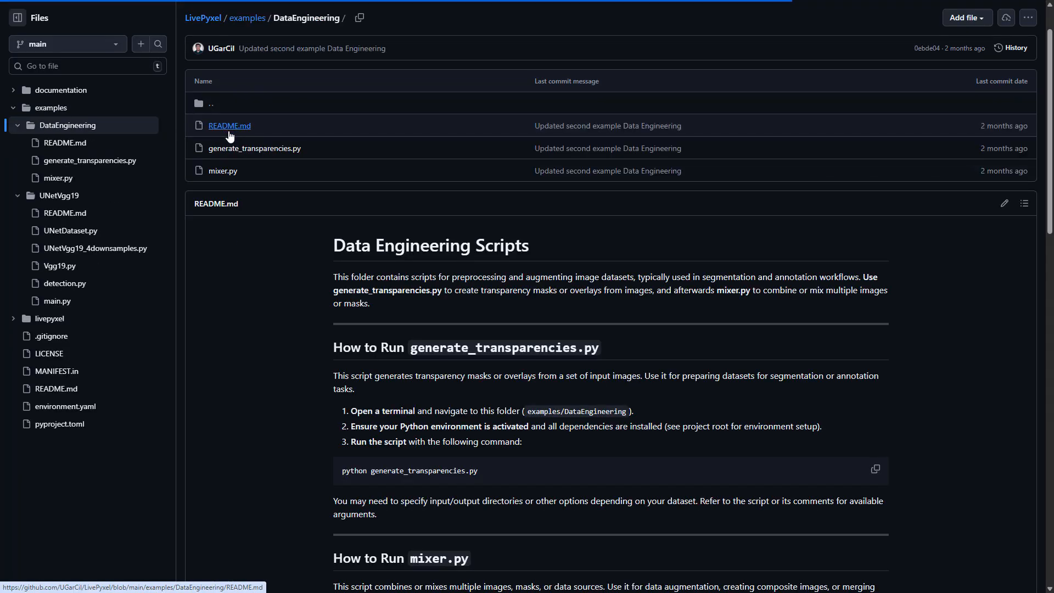
scroll(328, 297, "down", 3)
scroll(302, 322, "down", 2)
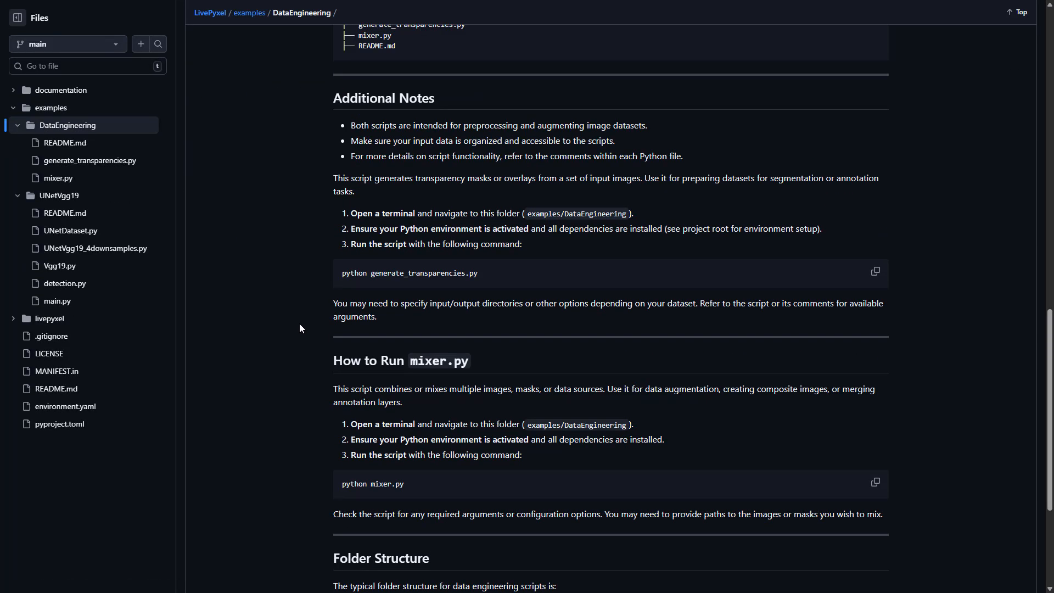
Step: Open generate_transparencies.py from the DataEngineering folder and examine its code
scroll(291, 318, "up", 7)
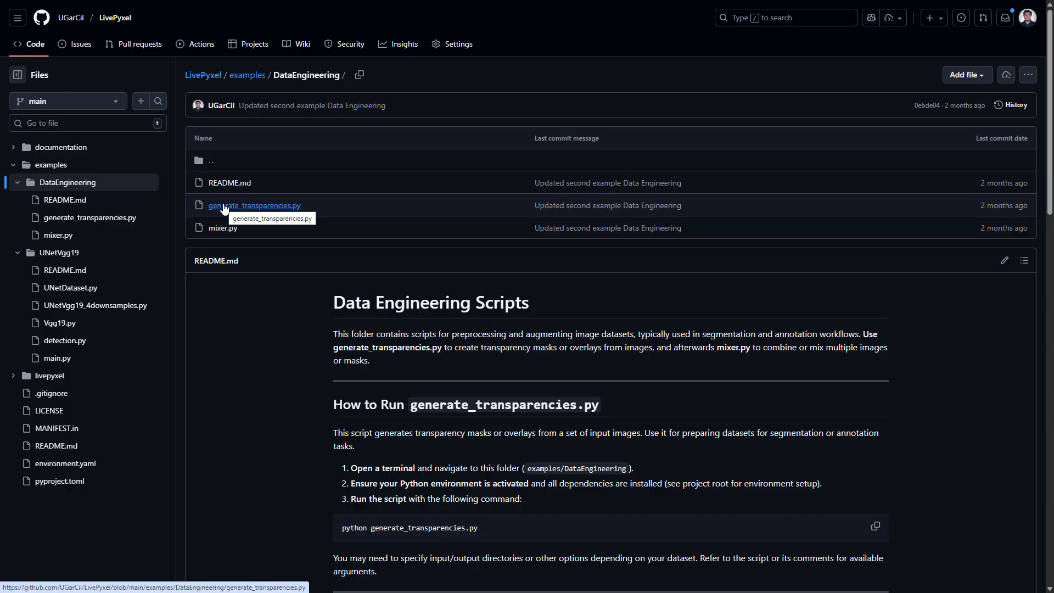
left_click(224, 207)
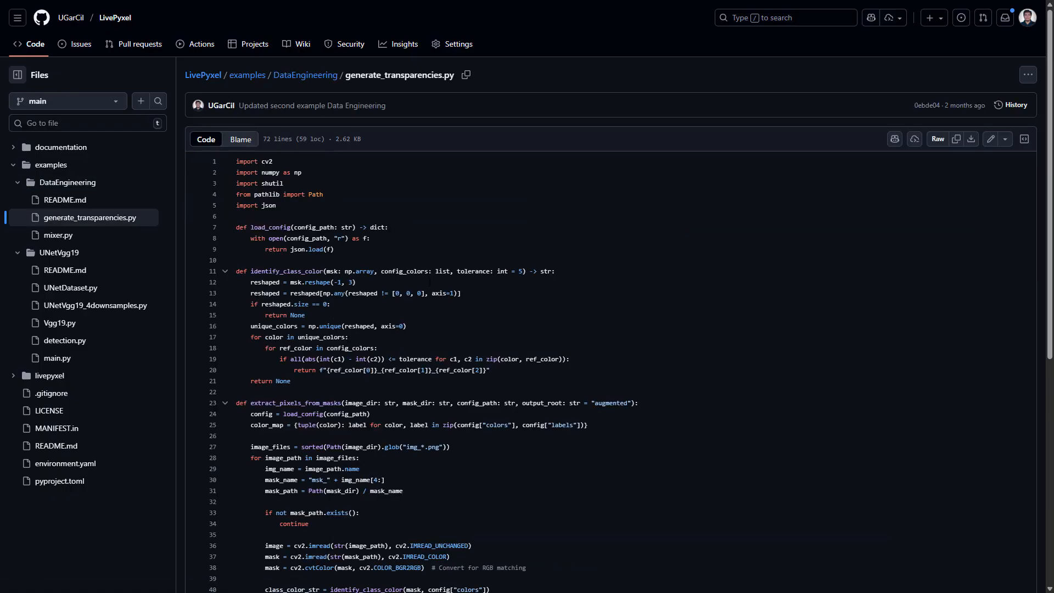
scroll(224, 208, "down", 4)
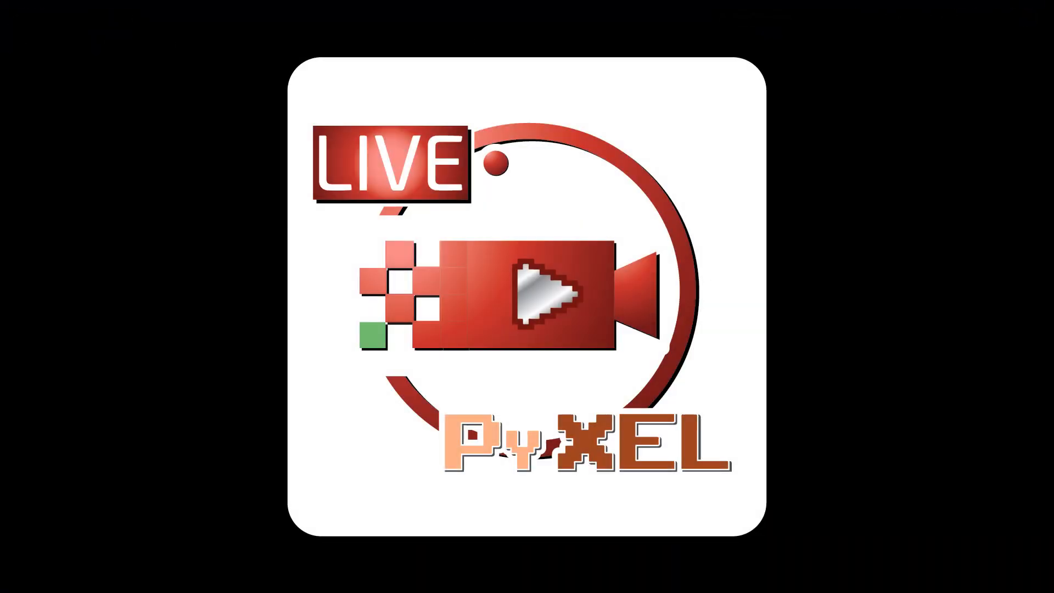